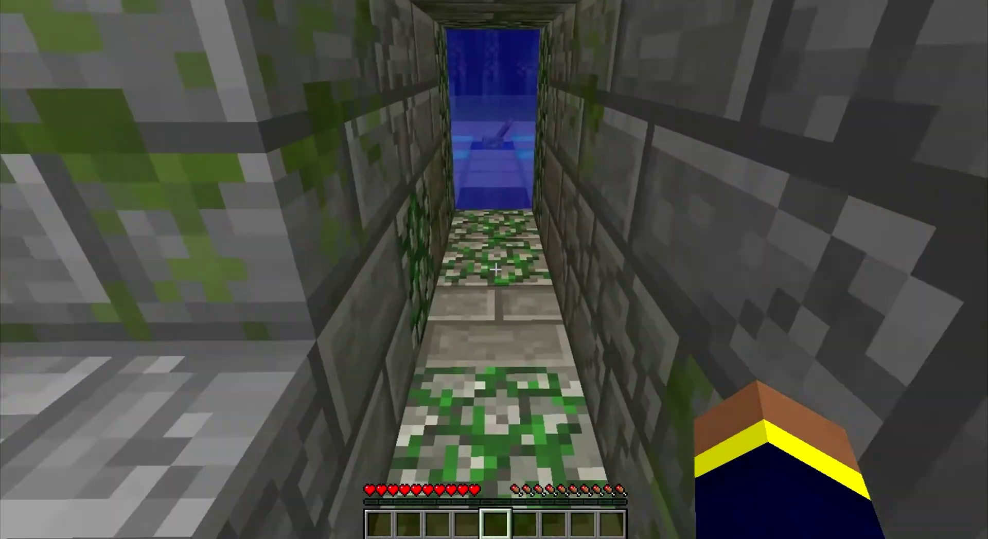
Walk through the mossy corridor, climb up onto the diamond arena, and flip the centre lever.
key("w")
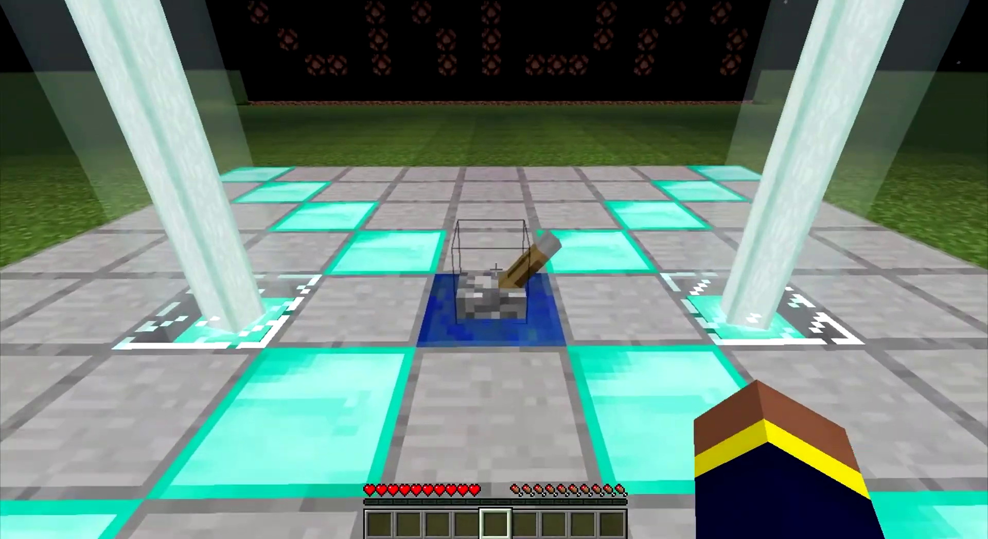
key("w")
right_click(495, 268)
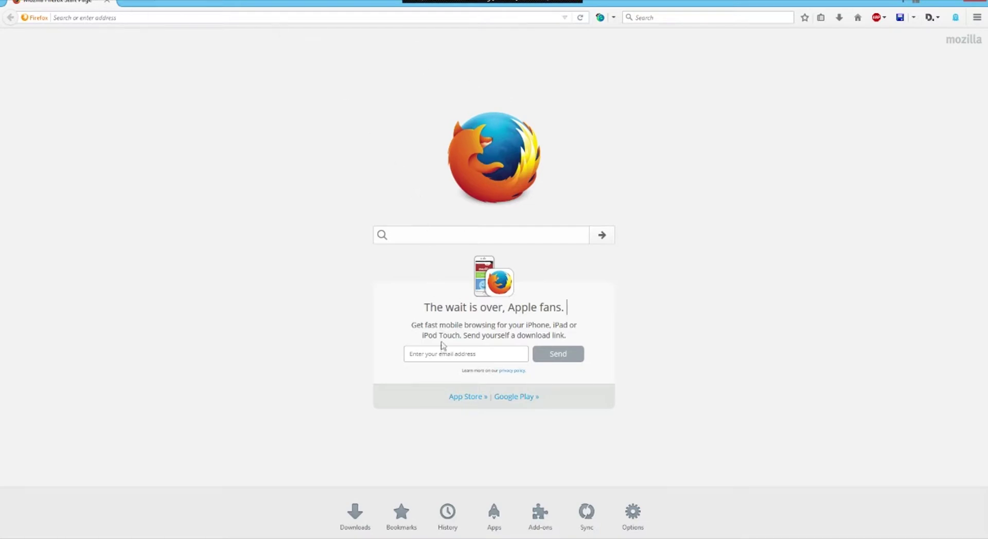
Search the web for 'minecraft' from the Firefox start page.
type("minecraft")
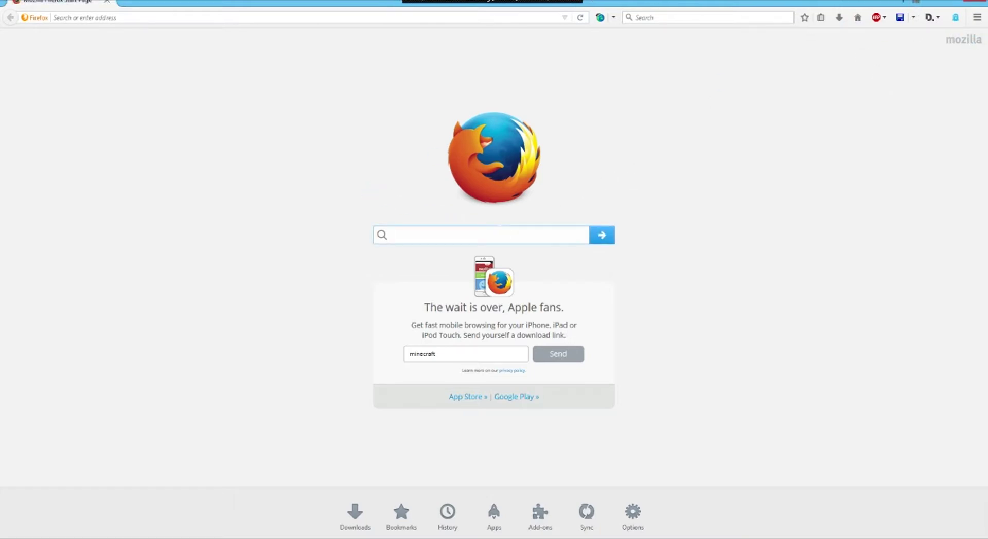
type("minecraft")
key("Return")
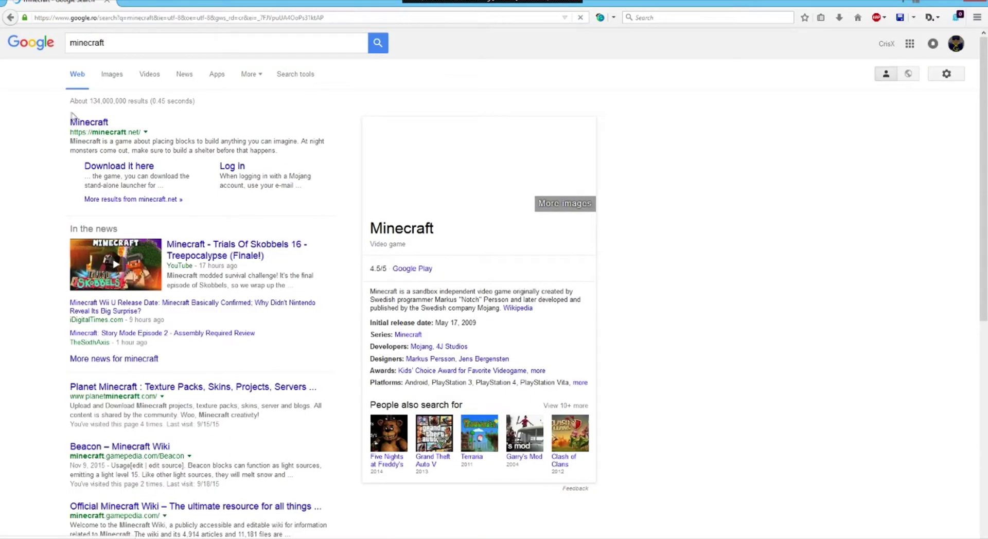
Open minecraft.net from the results, log in, and go to the Profile page.
left_click(83, 122)
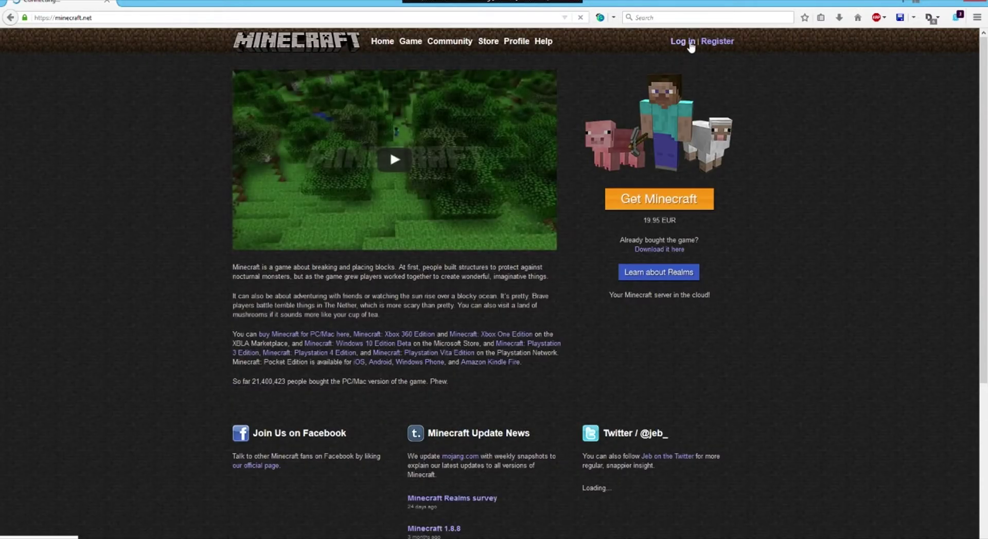
left_click(691, 45)
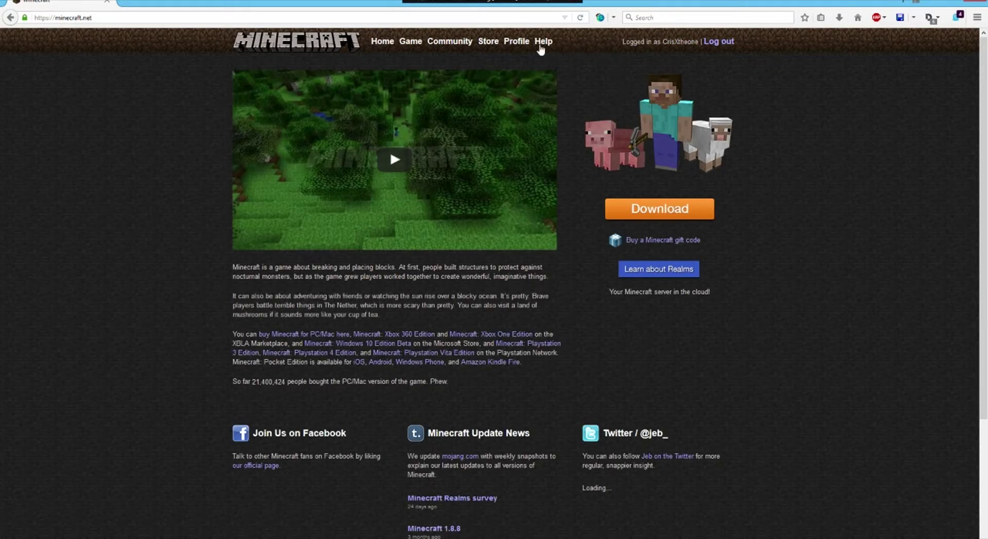
left_click(524, 47)
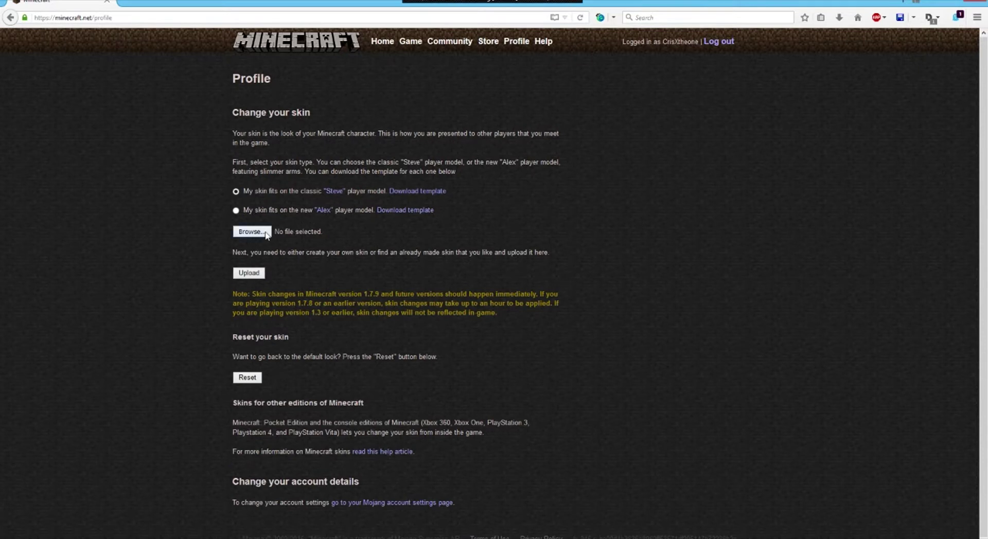
Upload CrisXtheone Prizoner.png from Minecraft editing > Skins as the profile skin.
left_click(265, 233)
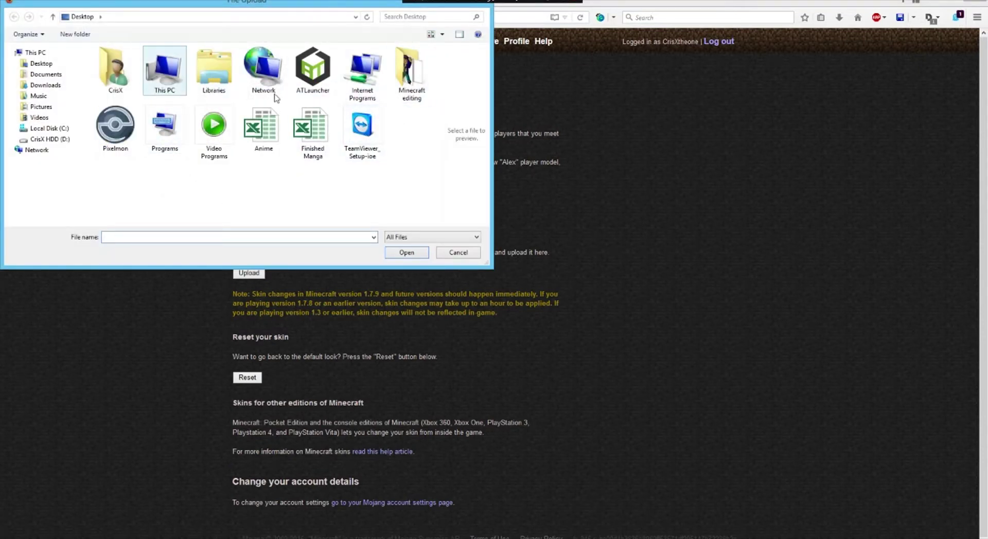
double_click(415, 87)
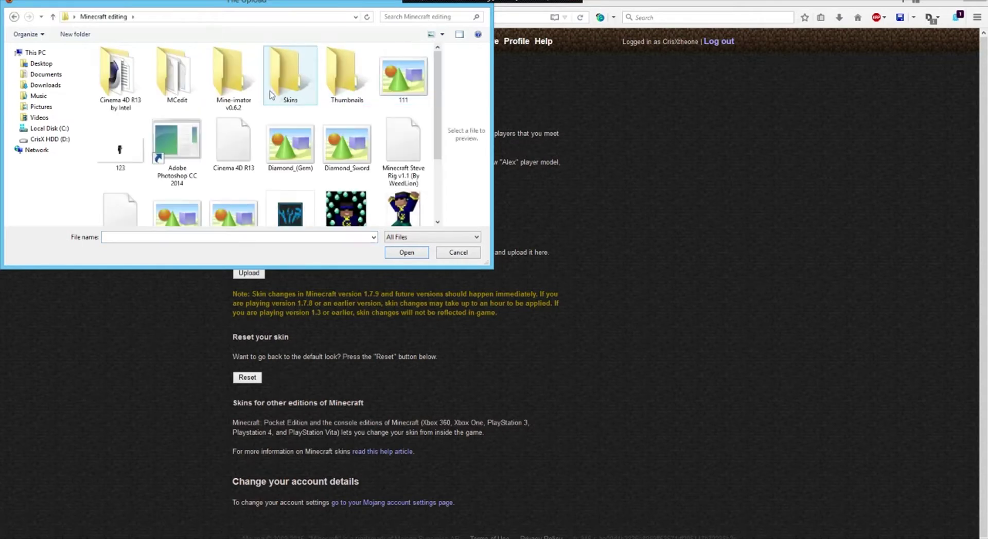
double_click(309, 92)
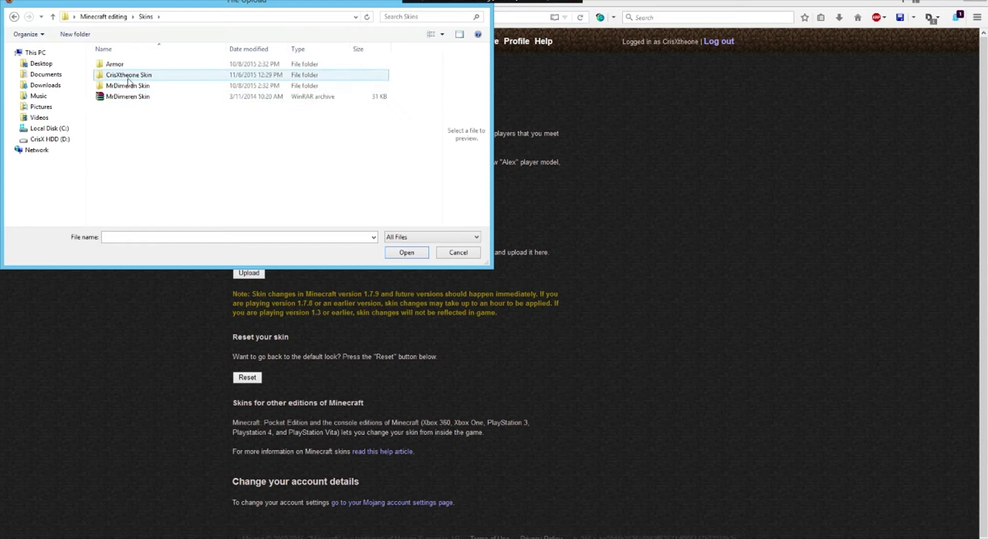
double_click(128, 77)
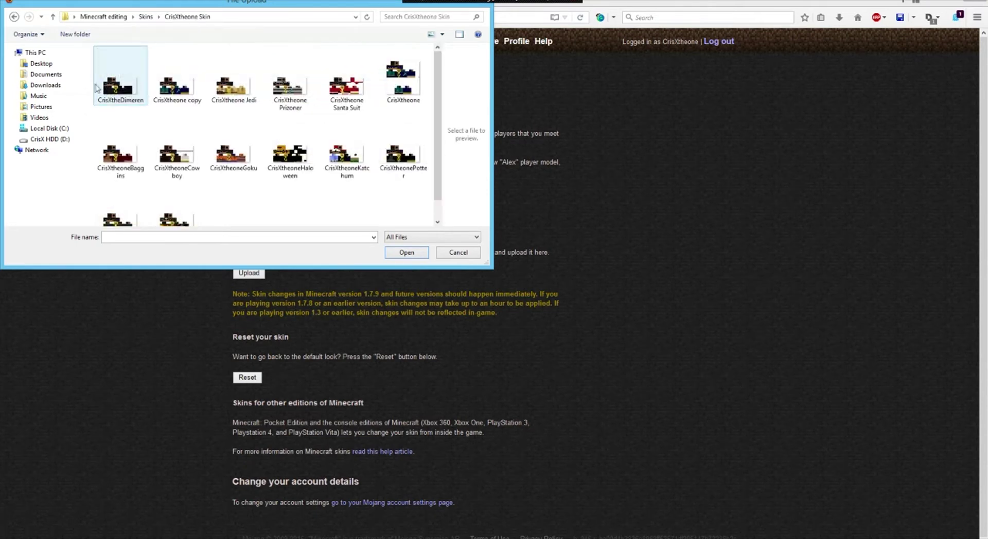
left_click(283, 83)
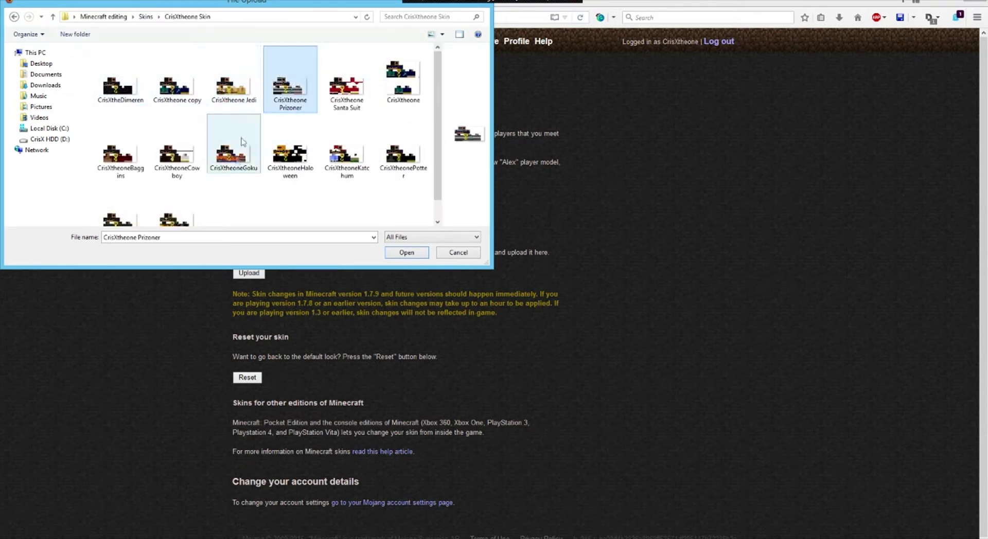
left_click(406, 253)
left_click(241, 274)
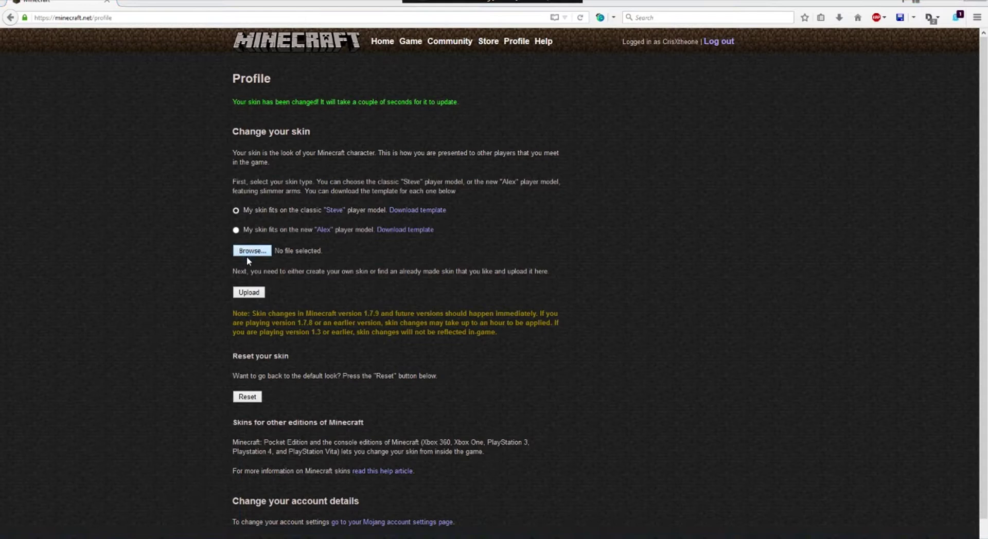
Try uploading CrisXtheonePotter.png as the skin, which exceeds the 16000-byte limit.
left_click(249, 252)
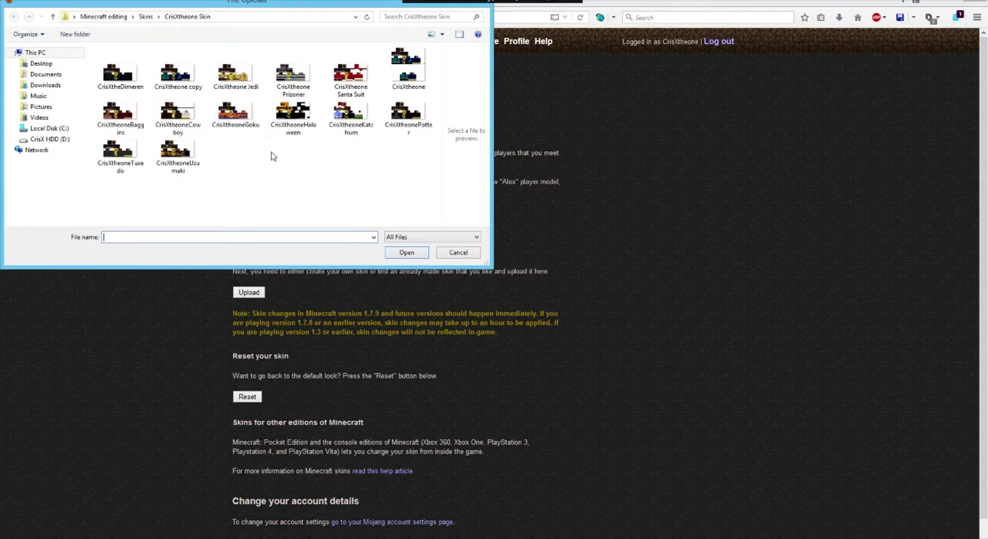
right_click(340, 121)
left_click(353, 117)
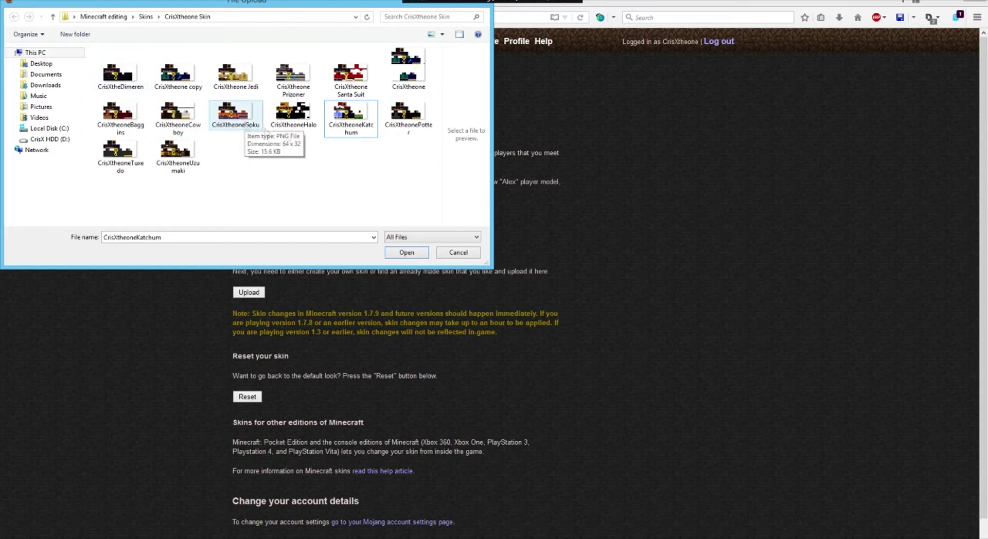
left_click(409, 116)
left_click(412, 250)
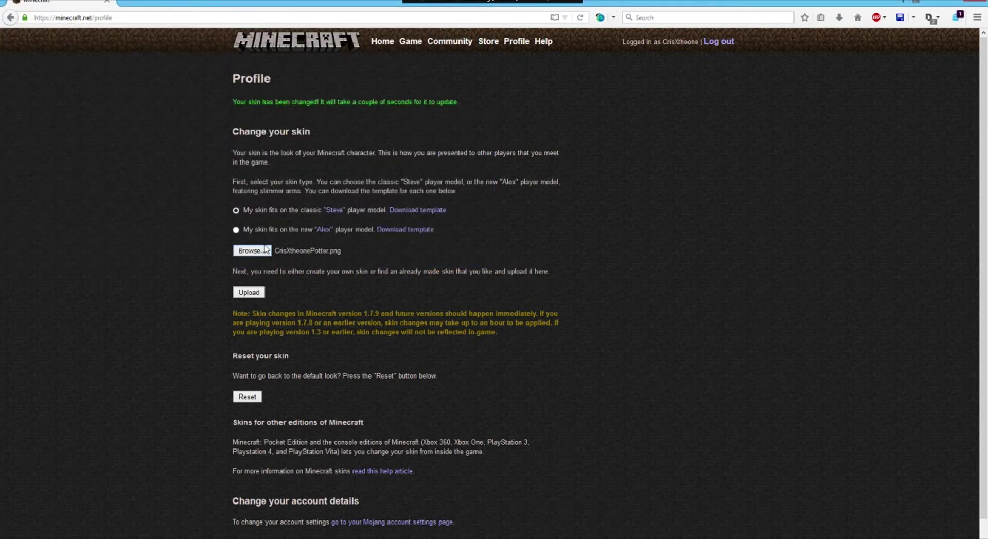
left_click(257, 296)
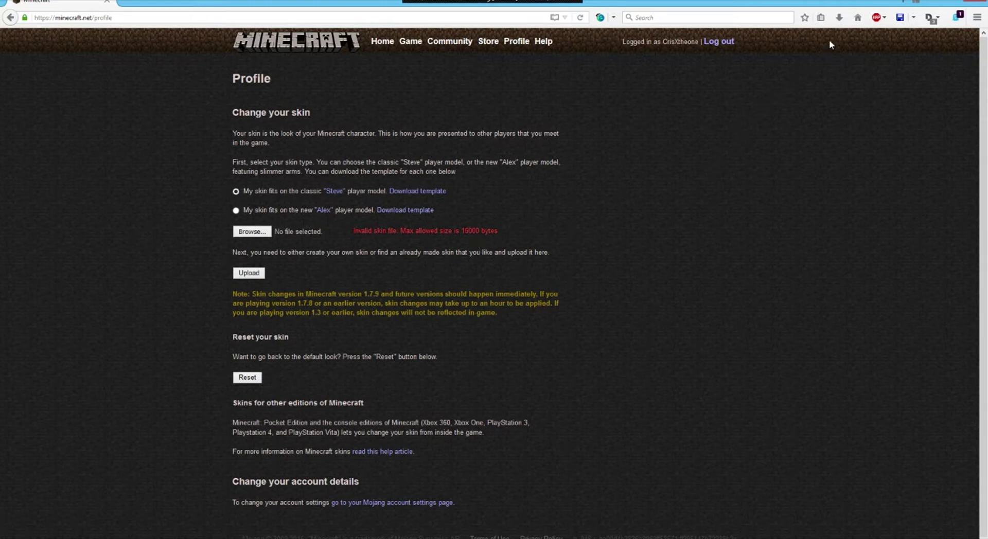
In a new tab, search 'newgraounds' and open the Newgrounds homepage.
middle_click(857, 19)
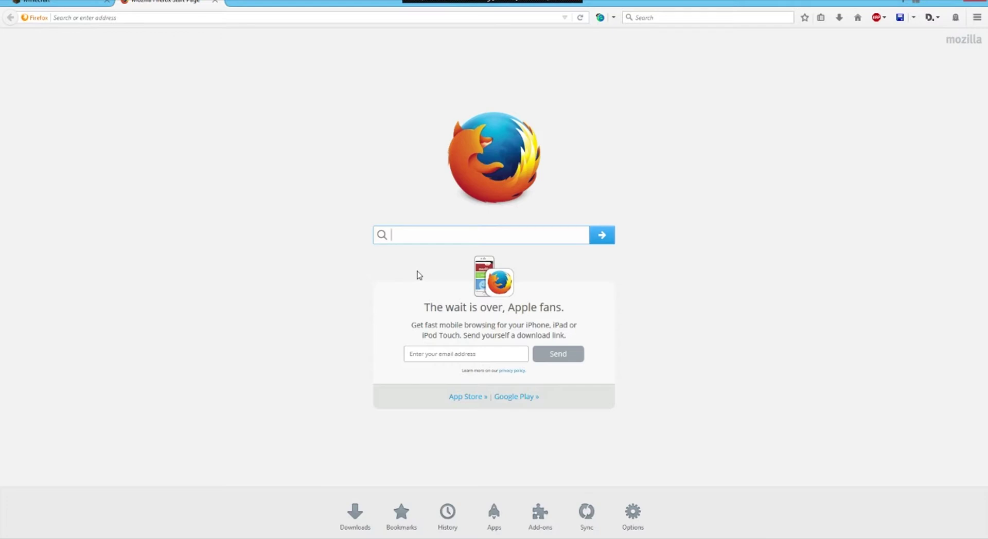
type("newgraound")
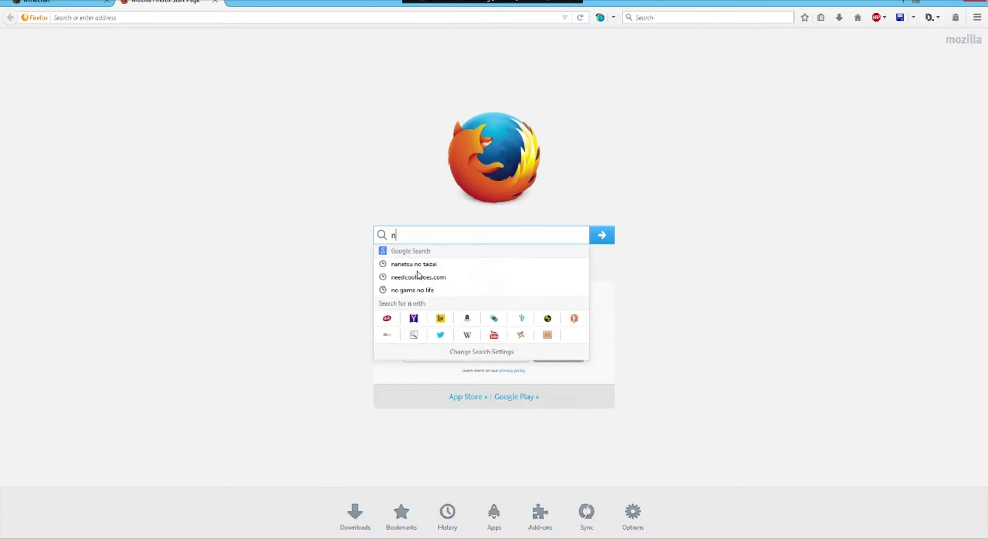
type("s")
key("Return")
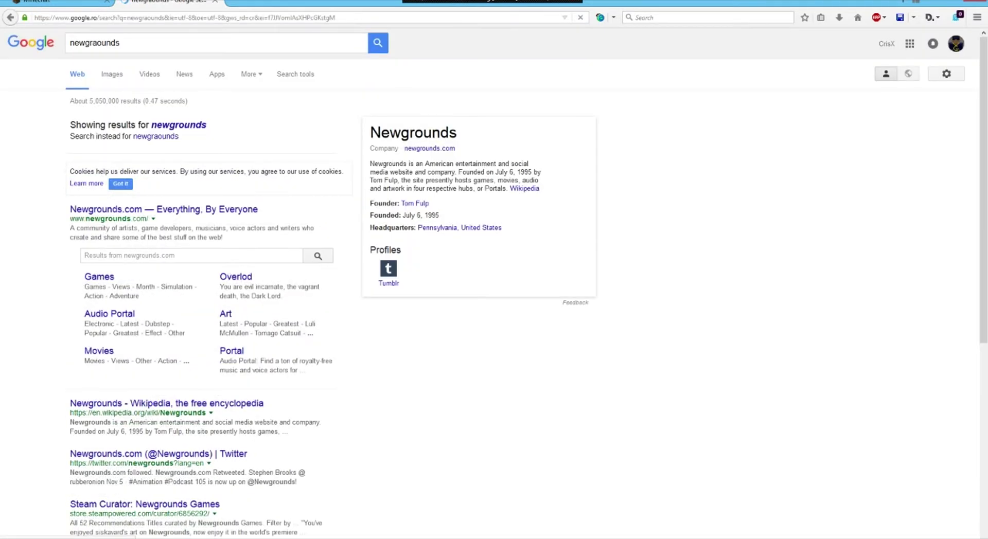
left_click(118, 210)
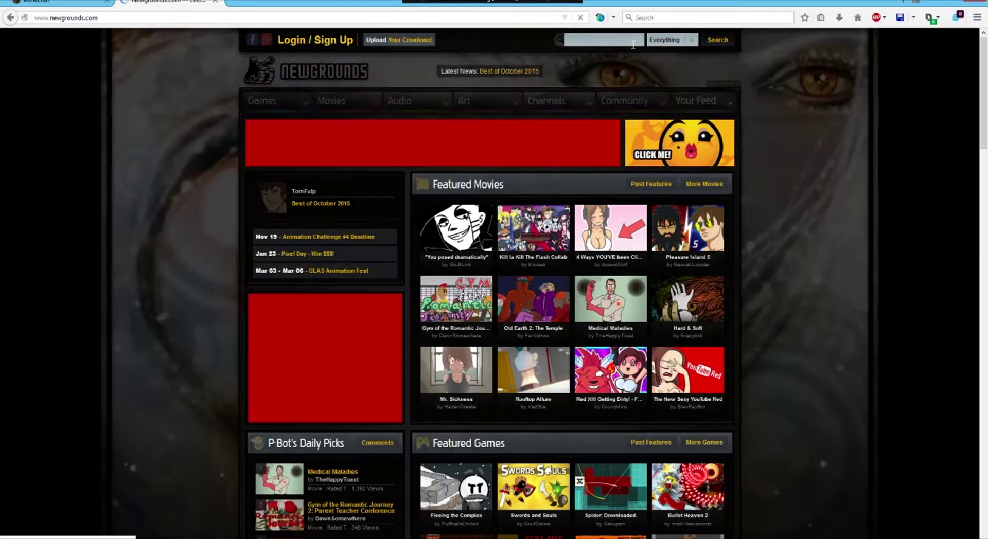
Search Newgrounds for 'minecraf', open the Minecraft skin editor result, then go back.
left_click(633, 42)
type("minecraft skin")
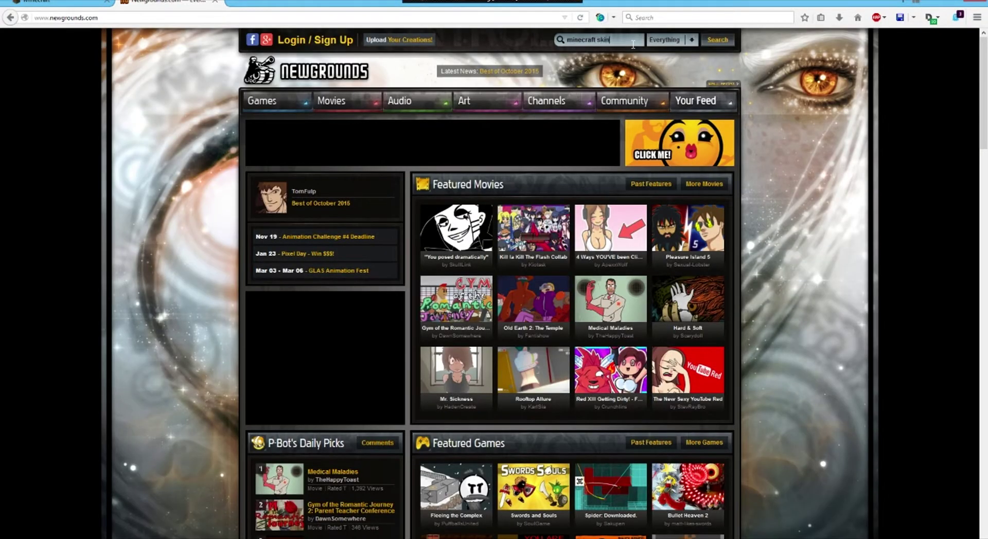
key("Return")
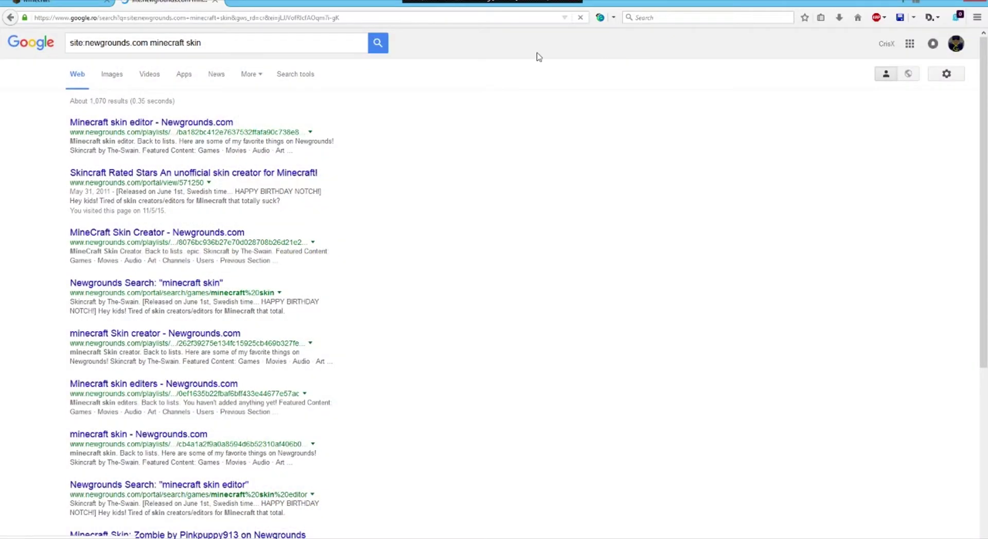
left_click(159, 125)
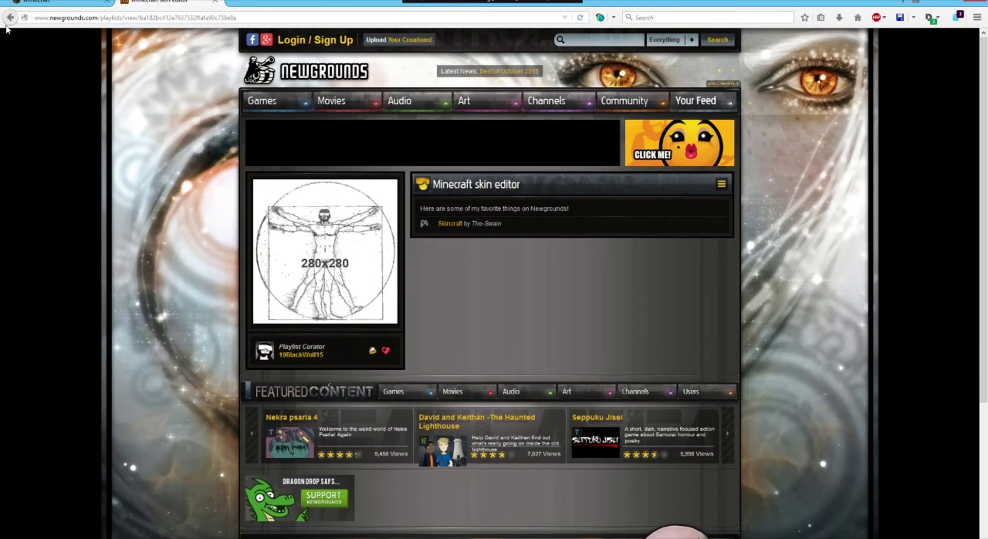
left_click(10, 18)
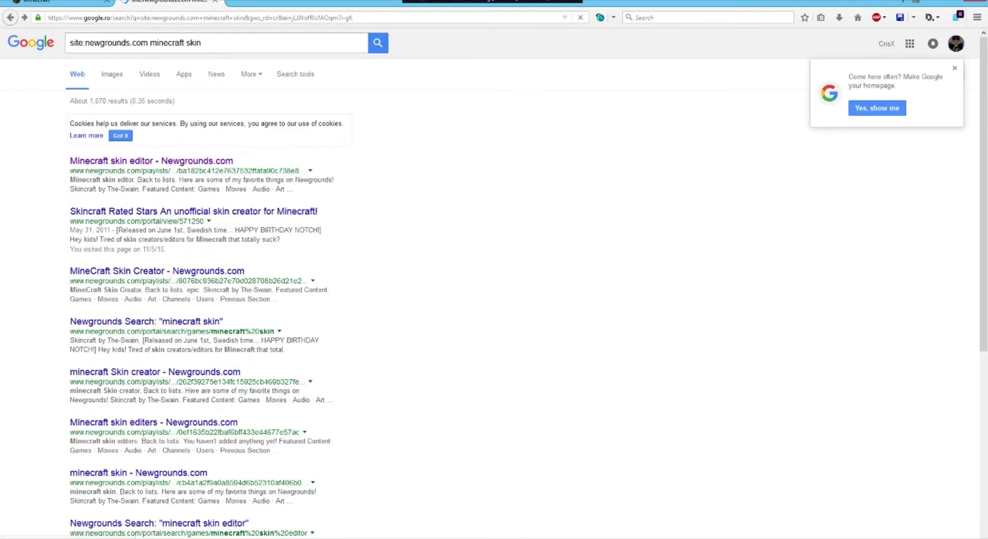
Replace the query with 'skincraft' and open the Skincraft page on Newgrounds.
key("ctrl+a")
type("sk")
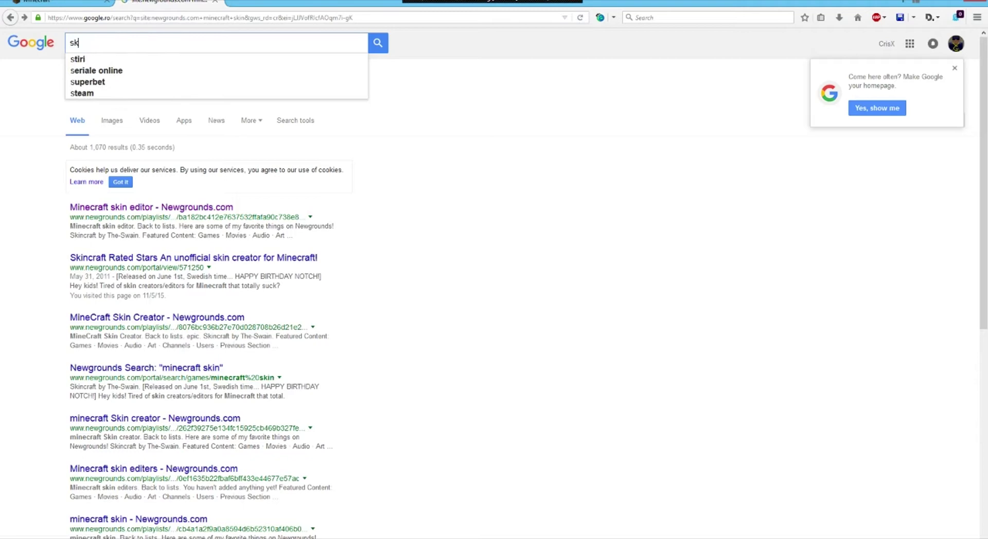
type("incraft")
key("Return")
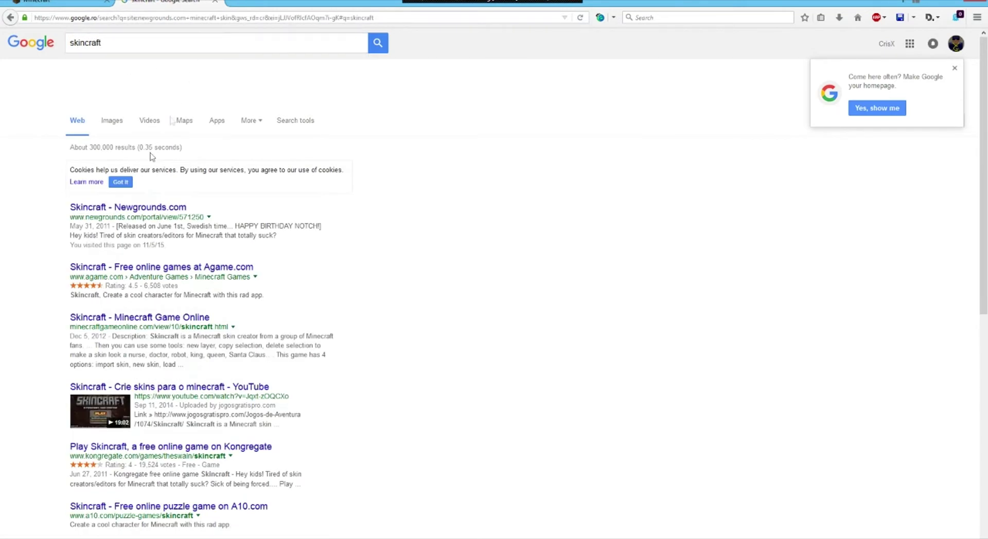
left_click(126, 209)
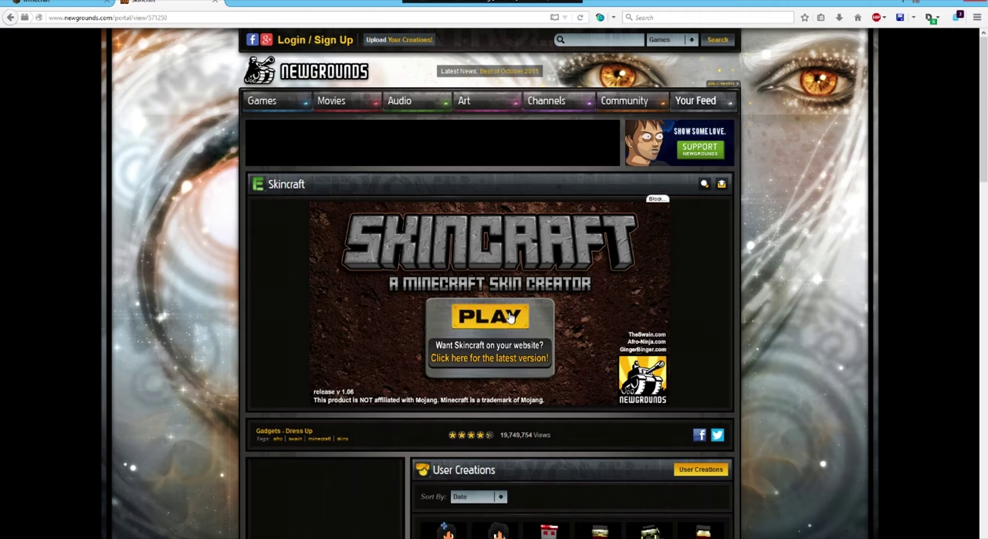
Start Skincraft and import CrisXtheonePotter.png from Desktop > Minecraft editing > Skins.
left_click(524, 312)
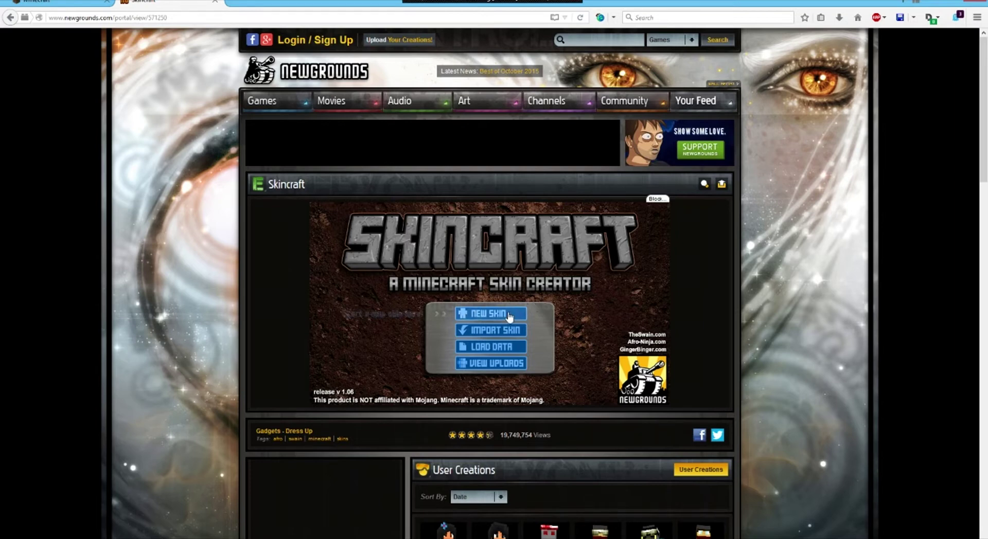
left_click(501, 333)
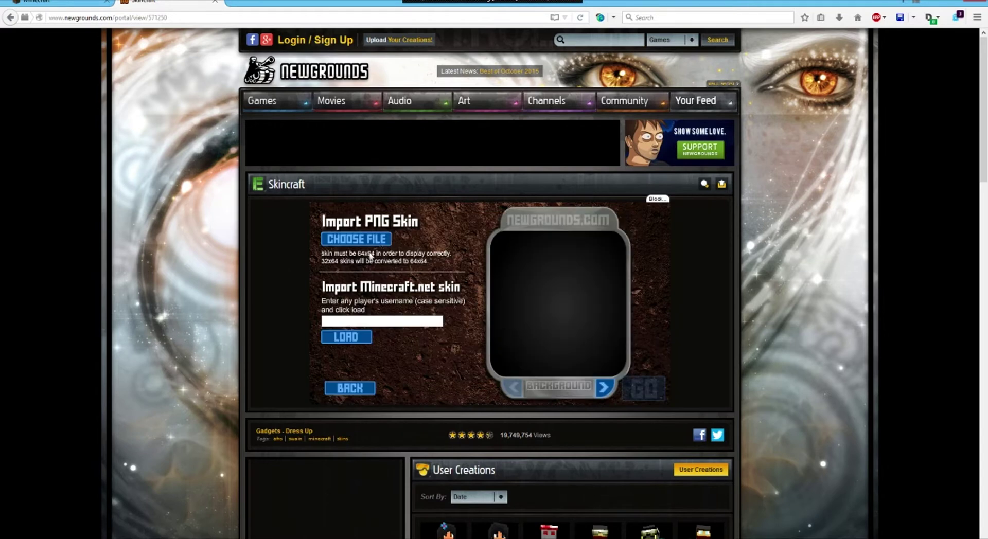
left_click(354, 322)
left_click(344, 239)
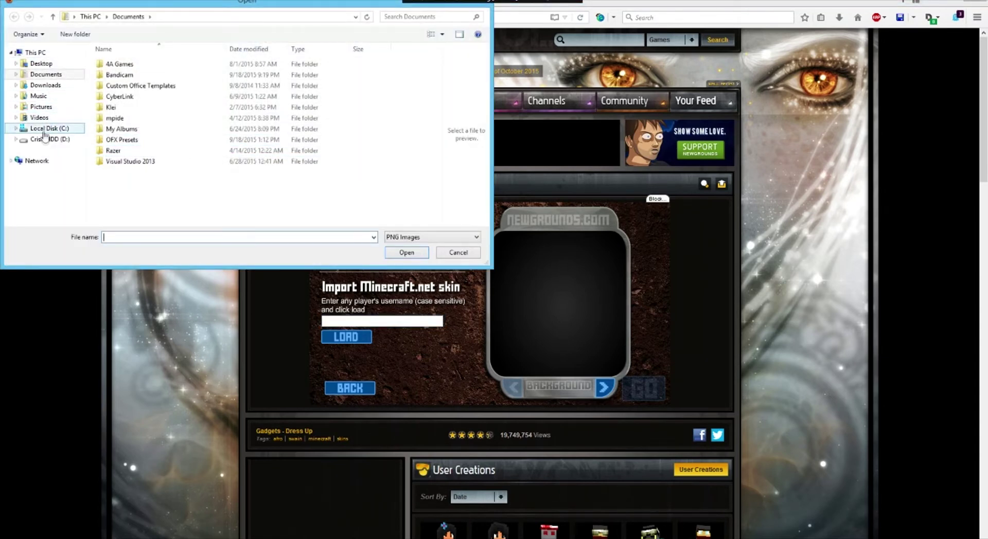
left_click(43, 63)
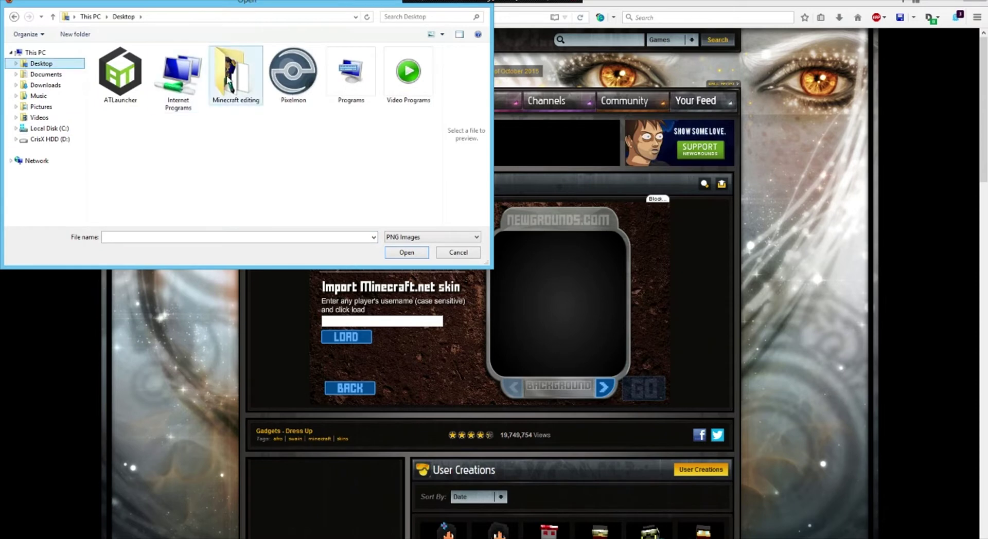
double_click(235, 73)
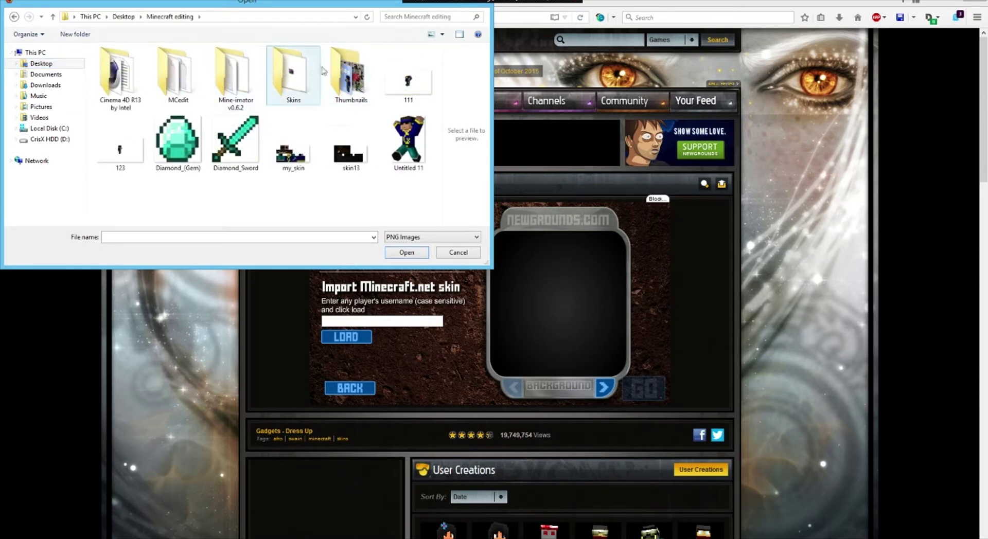
double_click(293, 75)
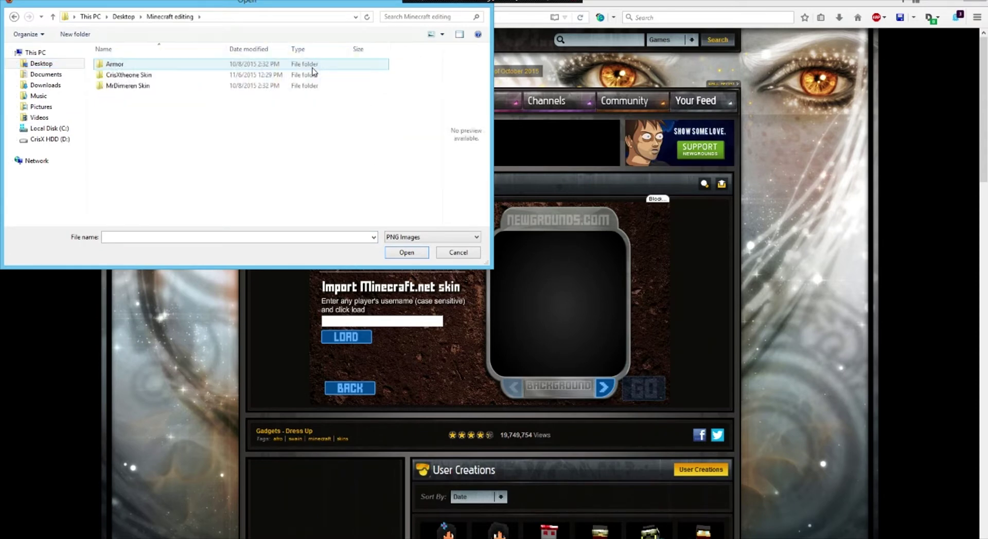
double_click(128, 75)
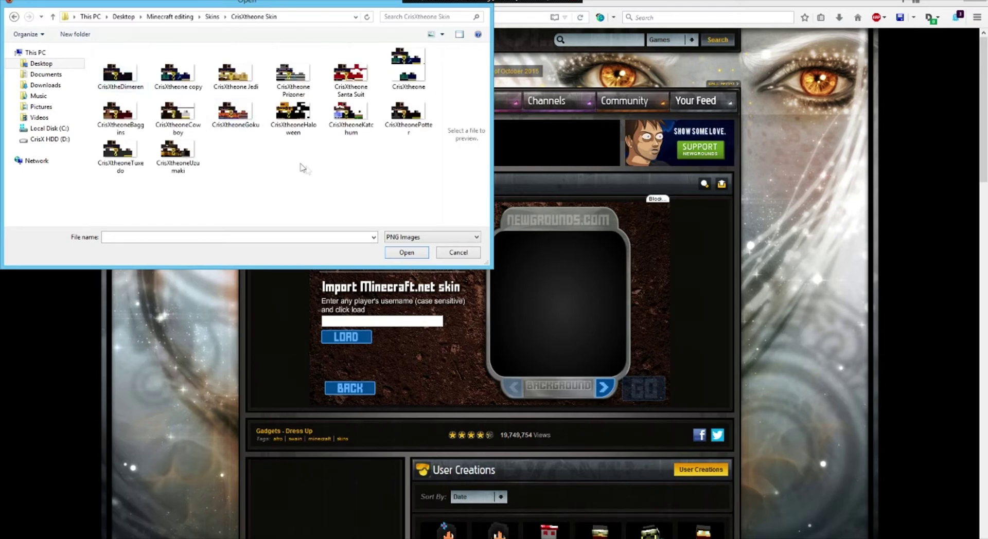
left_click(407, 123)
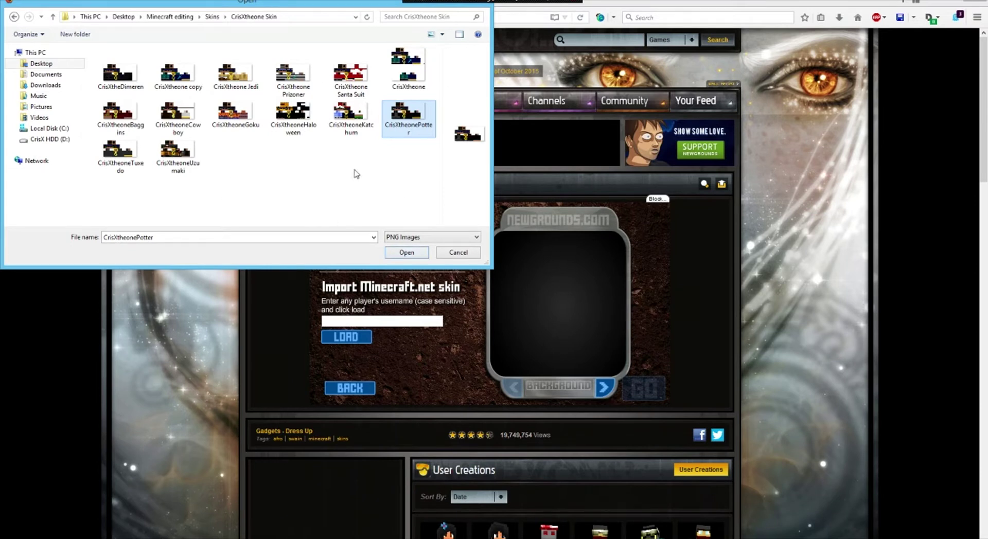
left_click(406, 253)
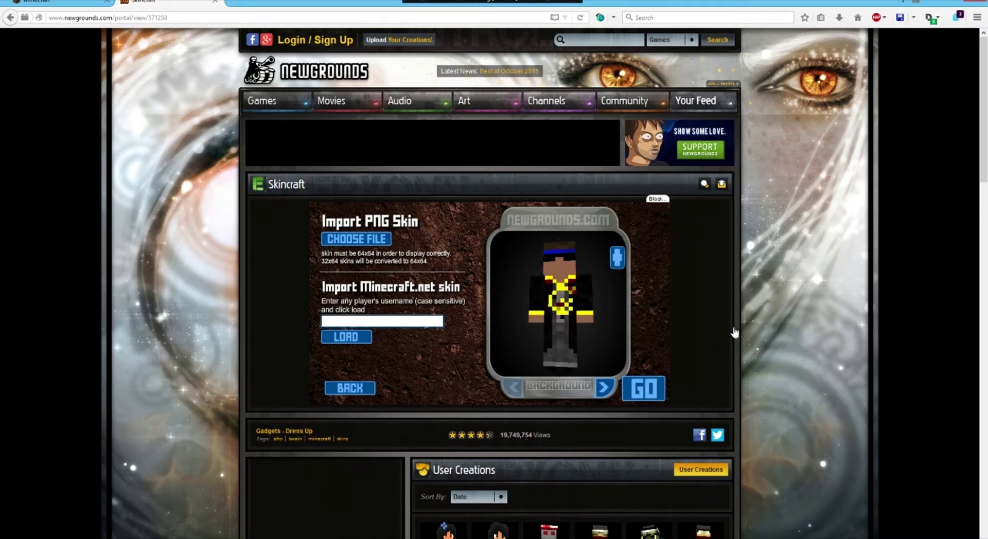
Export the skin as a PNG named skin.png to the Desktop, dismissing the ad afterwards.
left_click(659, 393)
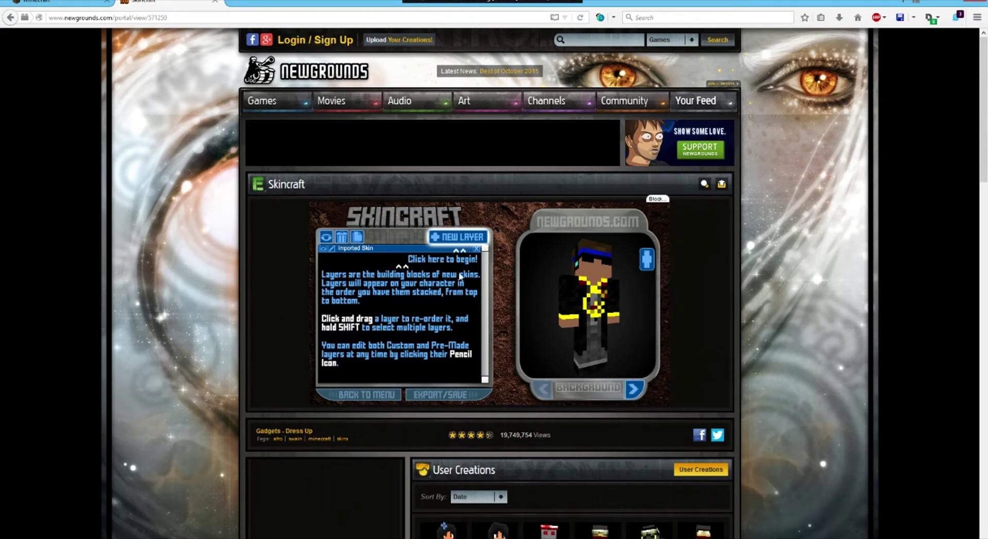
left_click(430, 397)
left_click(391, 278)
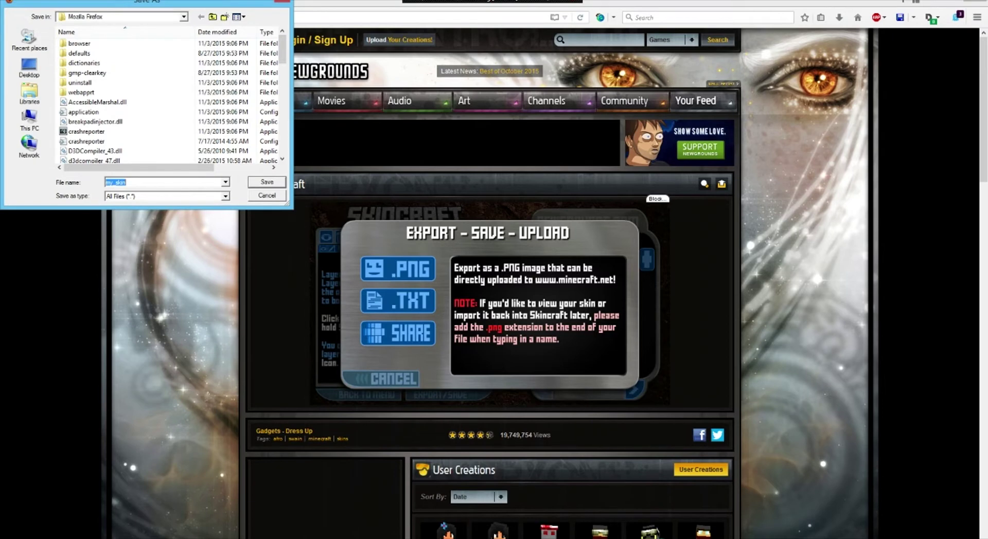
left_click(32, 68)
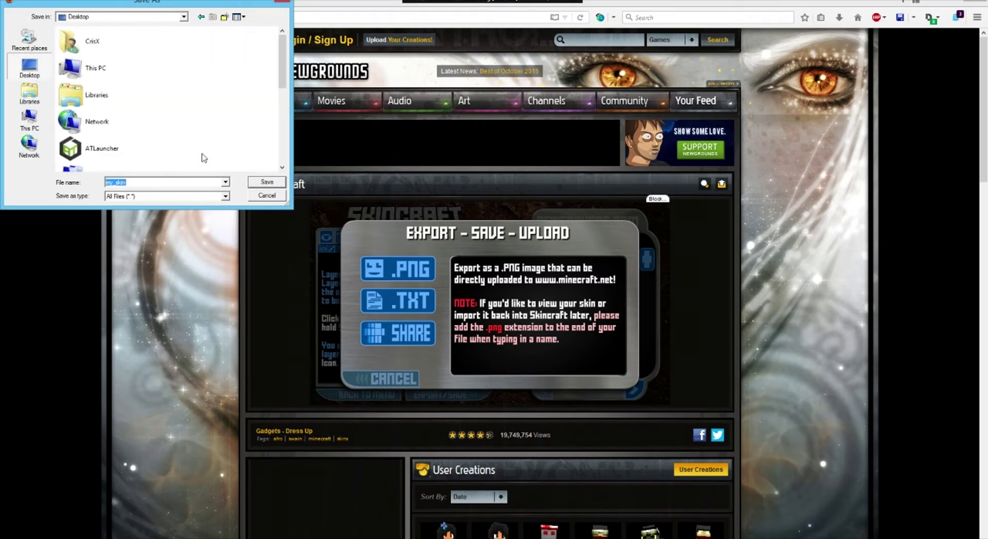
type("skin.png")
left_click(276, 183)
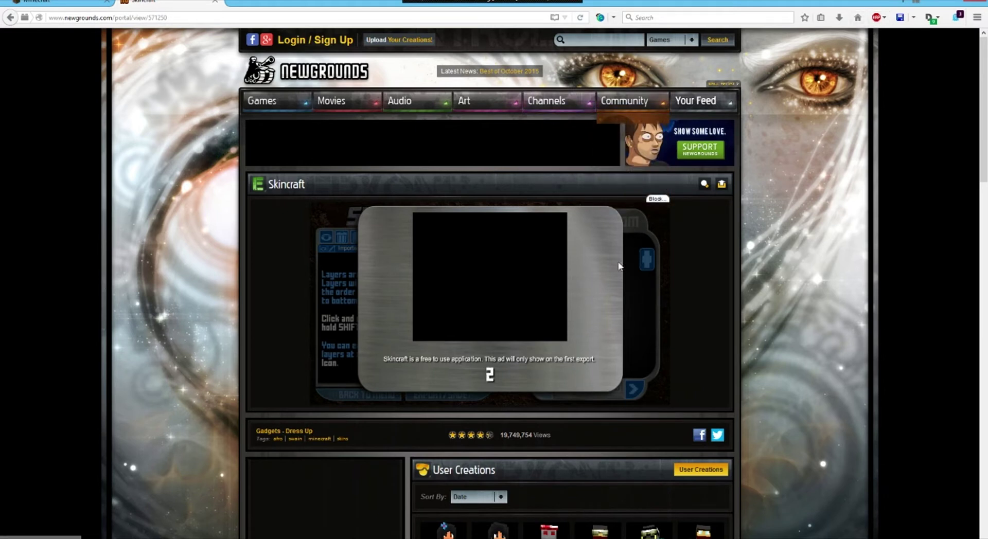
left_click(485, 374)
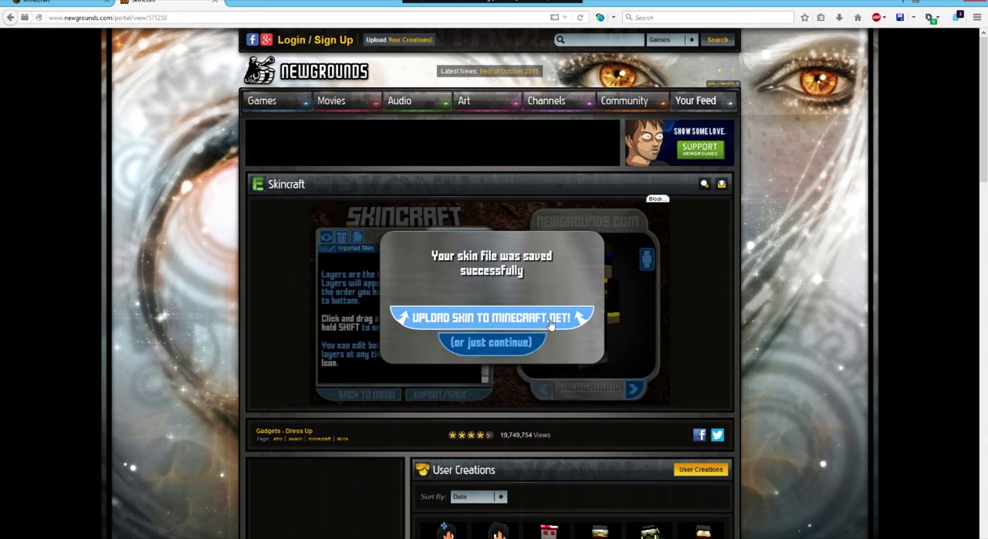
left_click(487, 353)
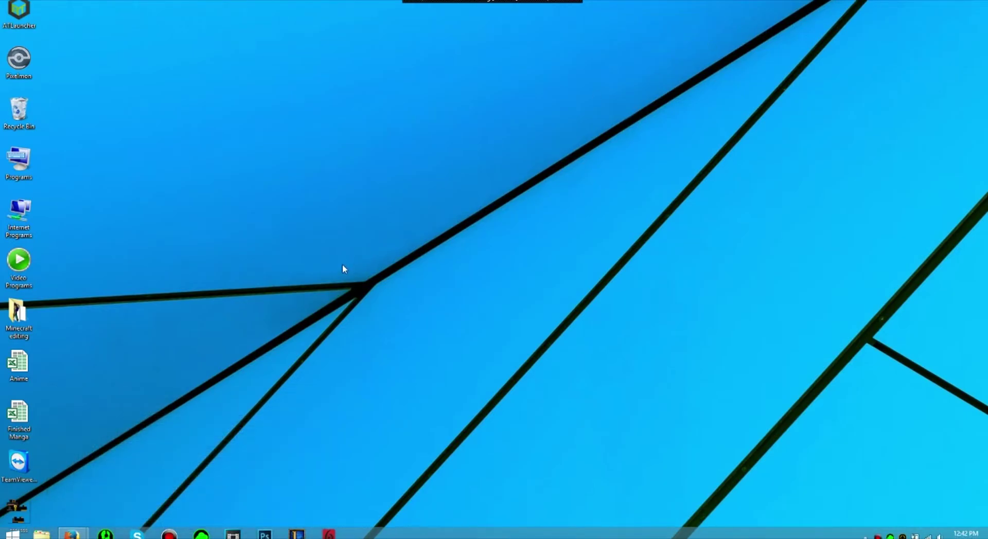
Open the saved skin image on the Desktop to check it, then close the viewer.
double_click(18, 512)
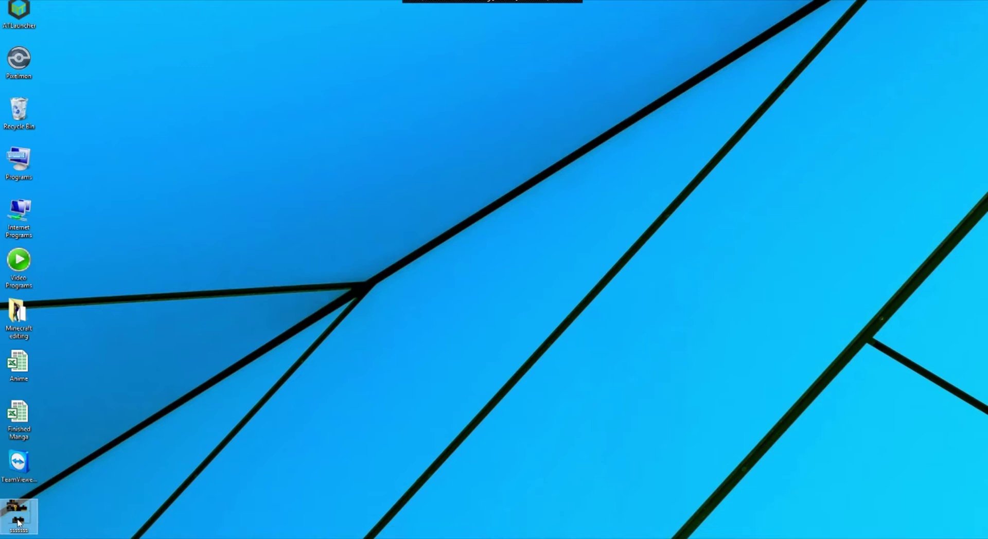
scroll(282, 350, "up", 5)
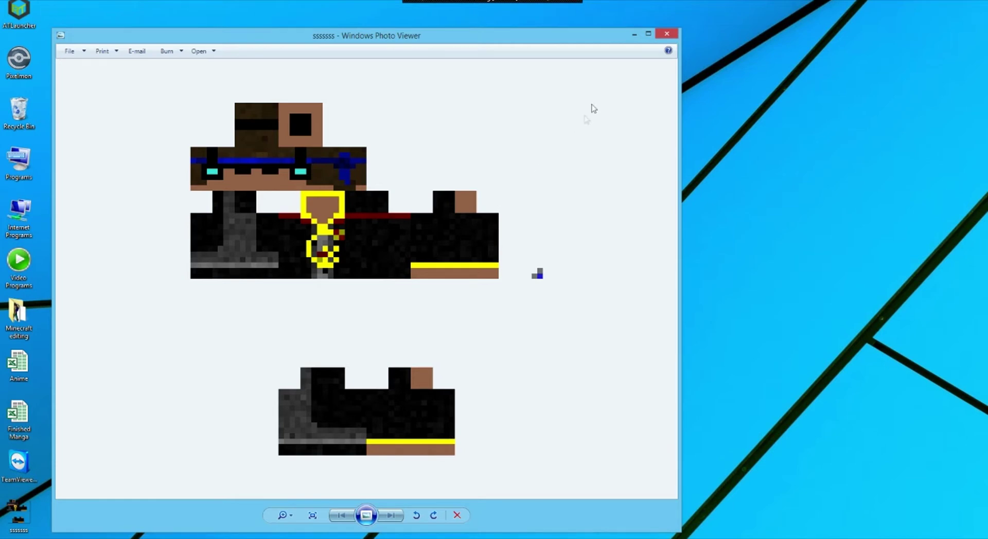
left_click(667, 34)
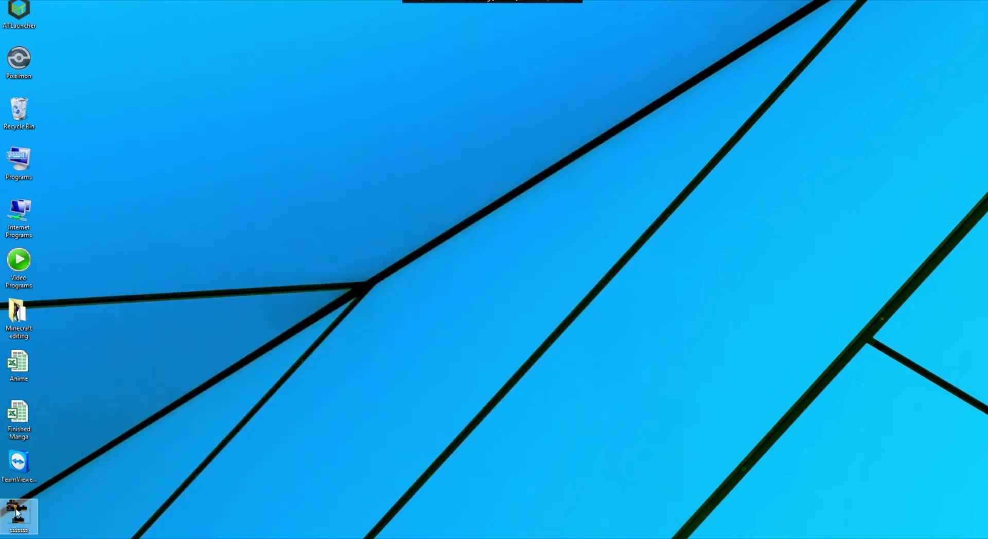
View the saved skin file's properties, showing 1.93 KB, and close them.
right_click(16, 512)
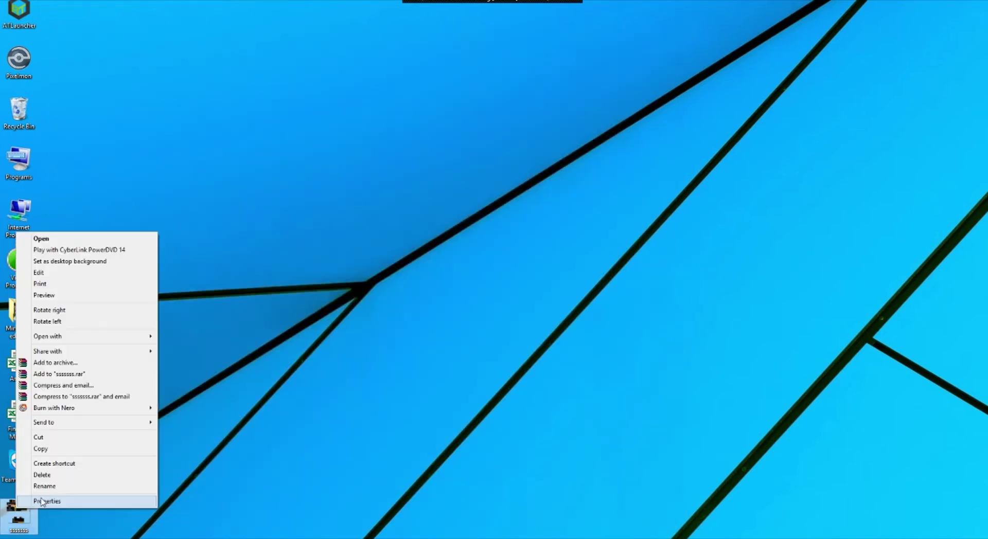
left_click(47, 503)
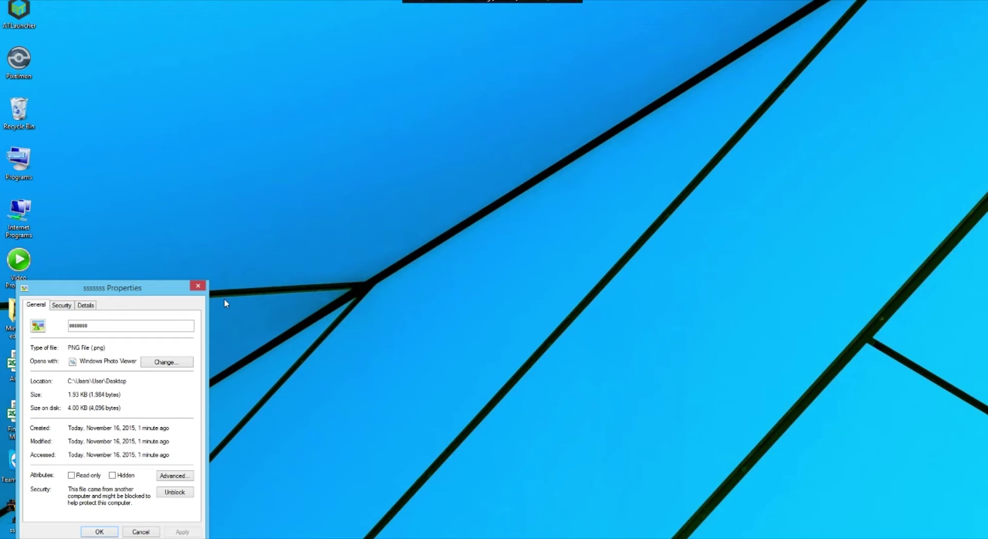
left_click(198, 285)
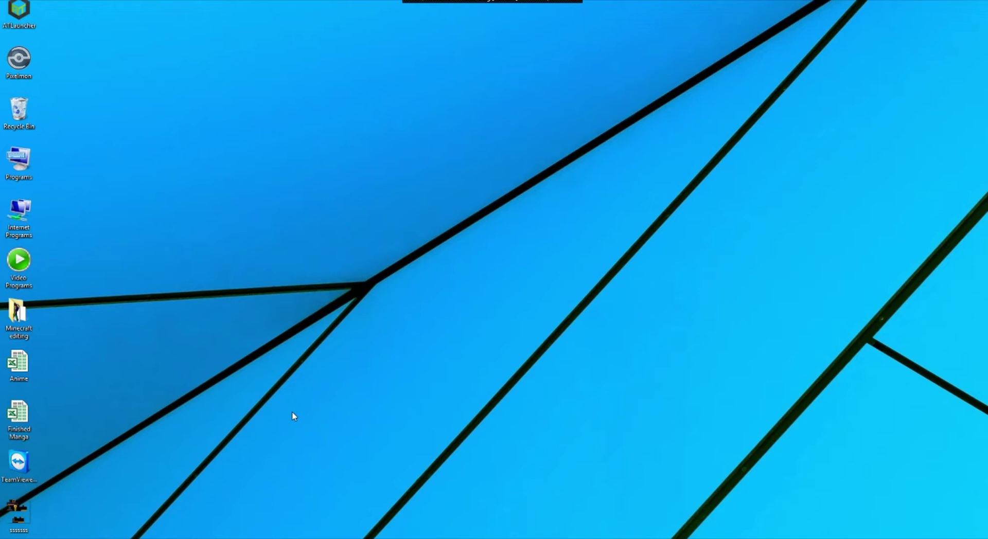
mouse_move(72, 536)
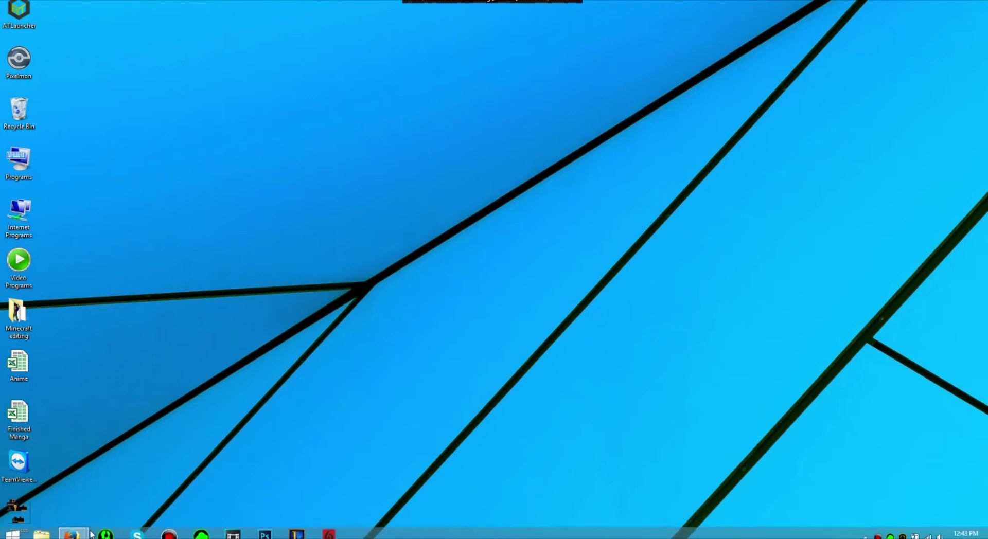
Restore the Firefox window with Skincraft and switch to the Minecraft profile tab.
left_click(119, 512)
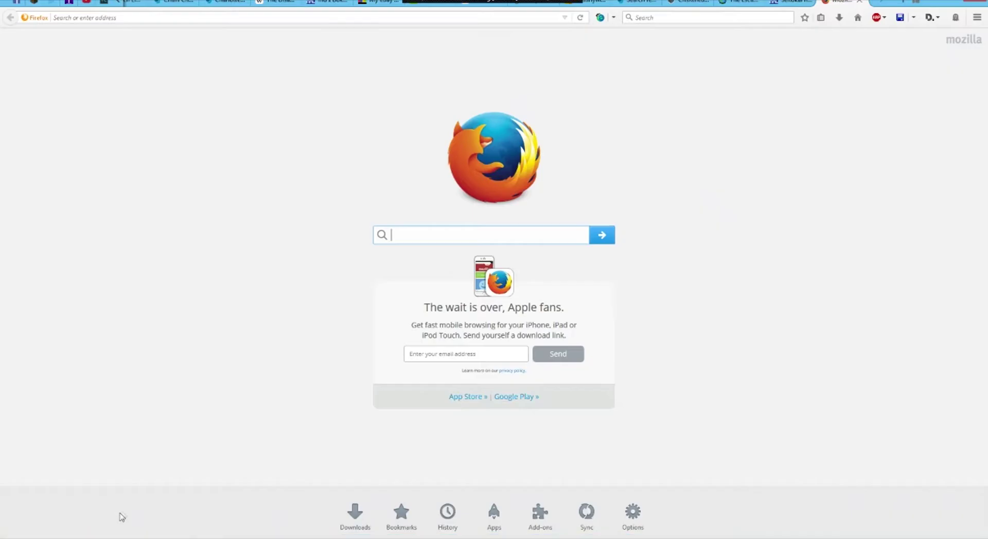
left_click(946, 1)
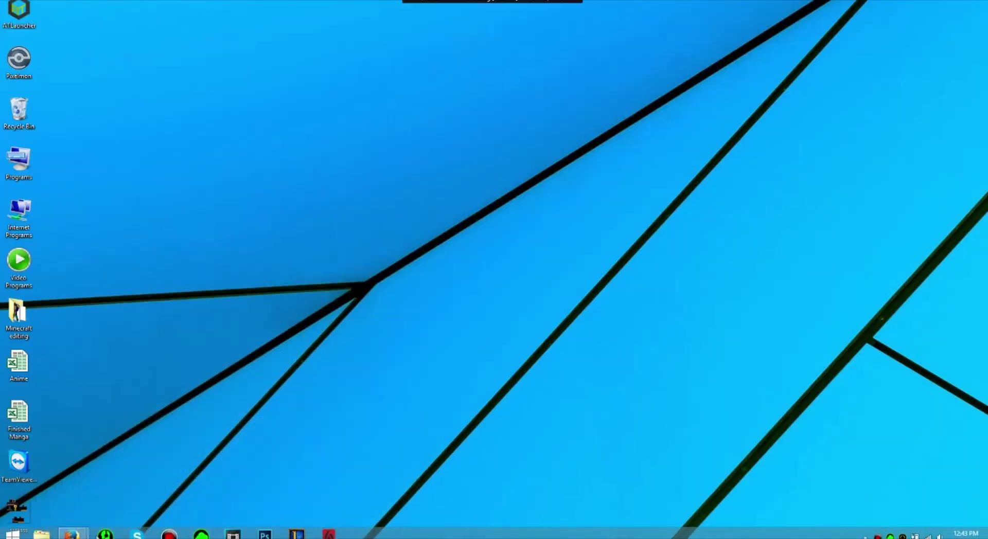
mouse_move(85, 535)
left_click(172, 487)
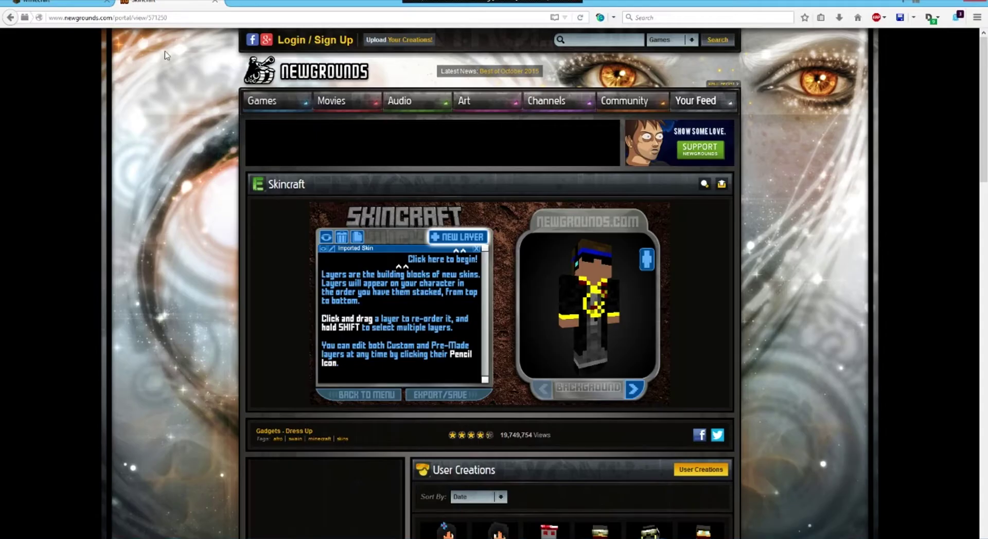
key("ctrl+Tab")
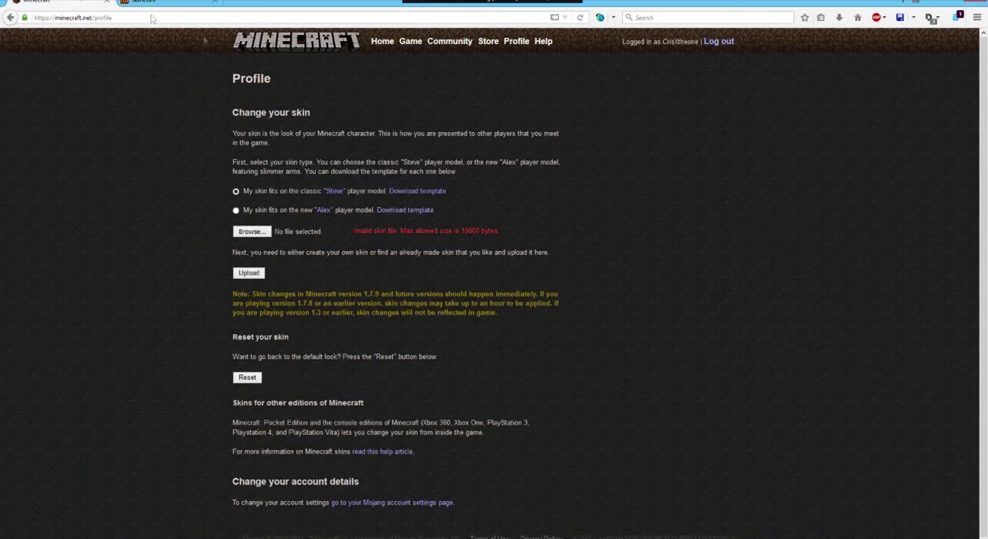
Upload the ssssss skin image from the Desktop to the profile.
left_click(252, 231)
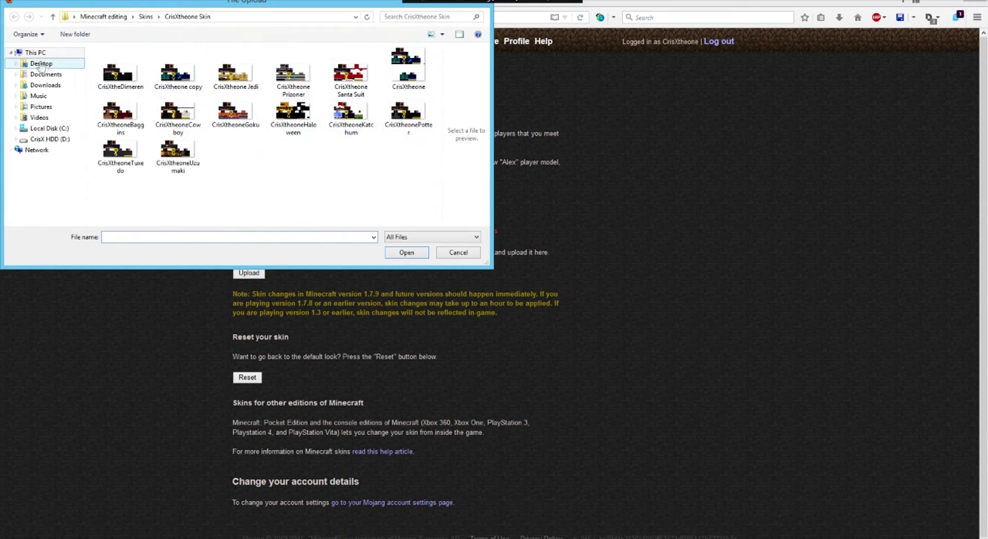
left_click(41, 65)
left_click(236, 141)
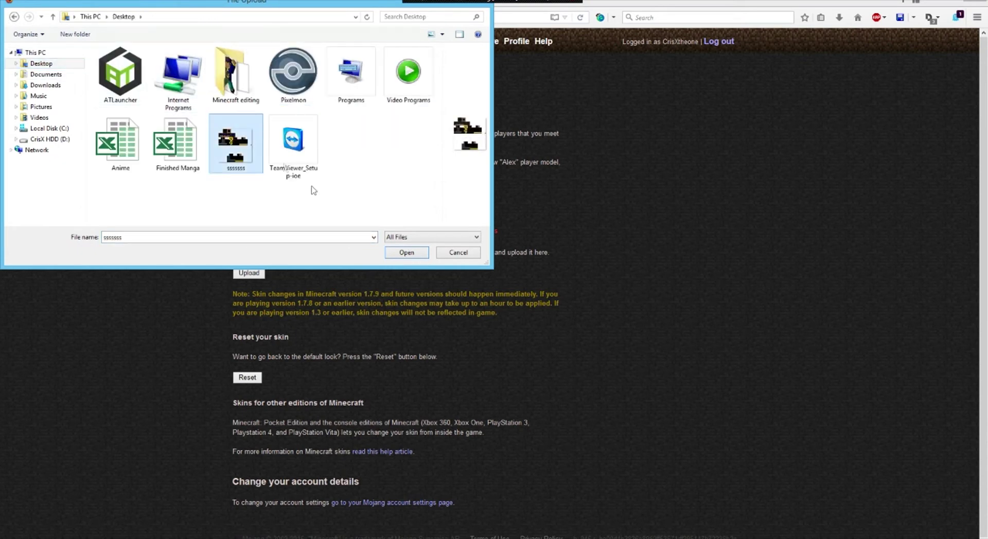
left_click(407, 253)
left_click(250, 274)
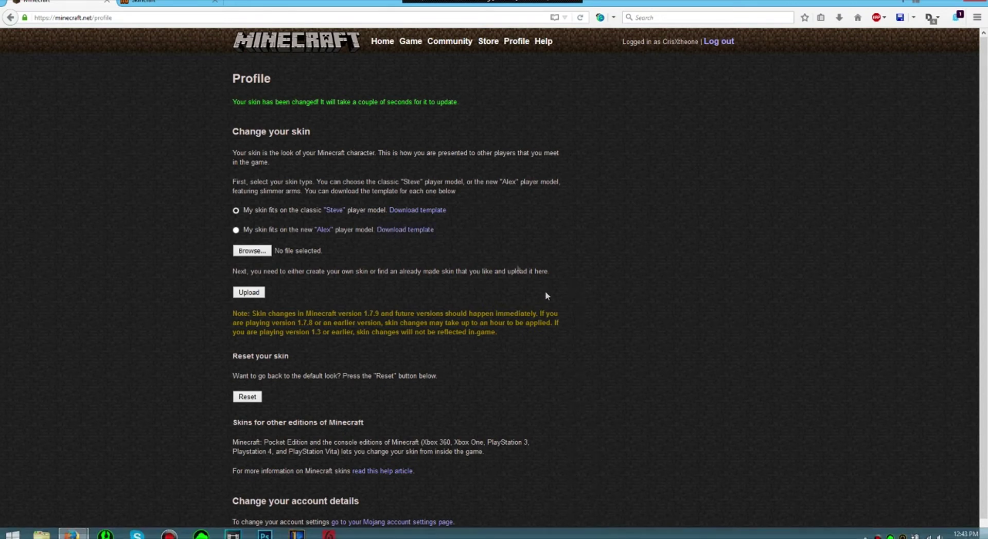
Switch back to the Newgrounds Skincraft tab showing the imported skin preview.
key("ctrl+Tab")
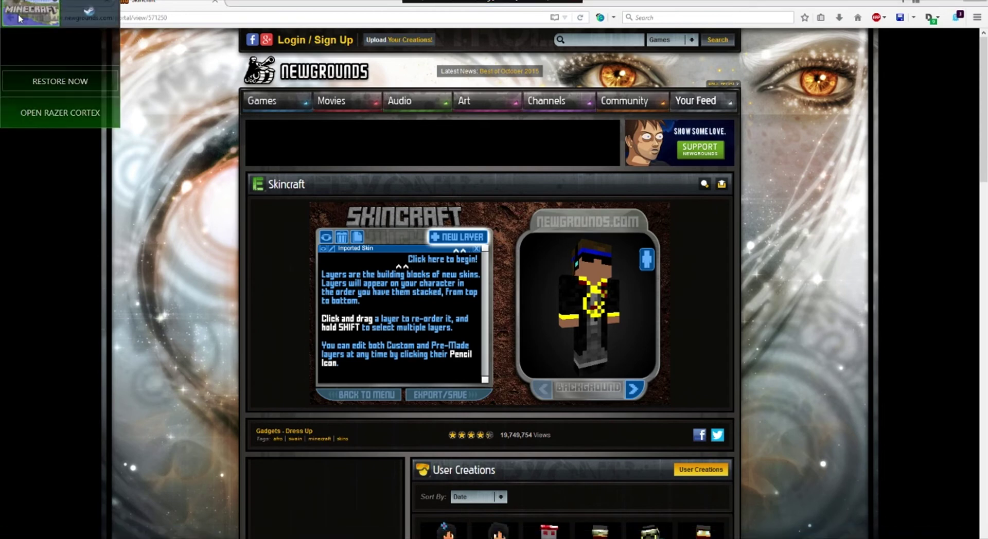
Close Razer Cortex and launch Minecraft 1.8.8 from the launcher to its title menu.
left_click(19, 19)
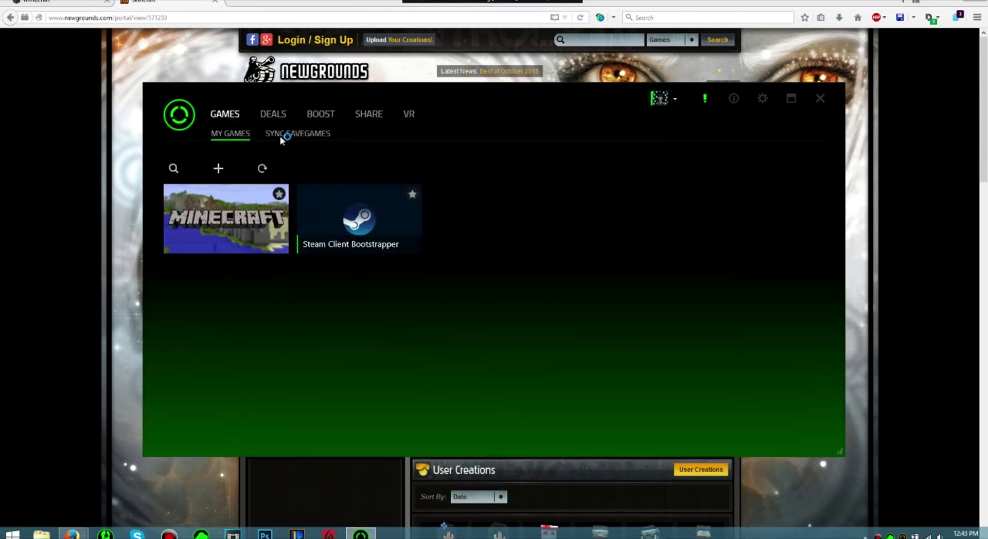
left_click(820, 99)
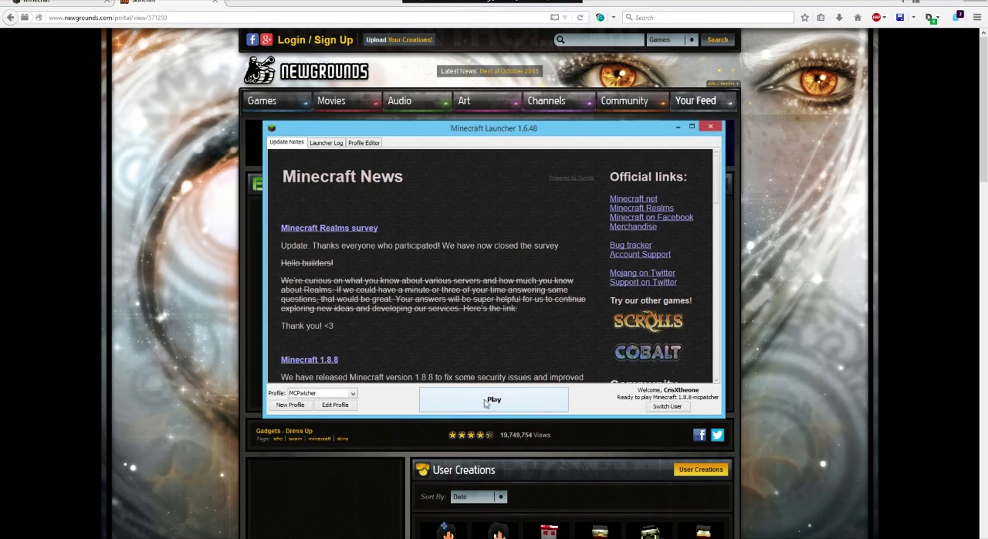
left_click(486, 403)
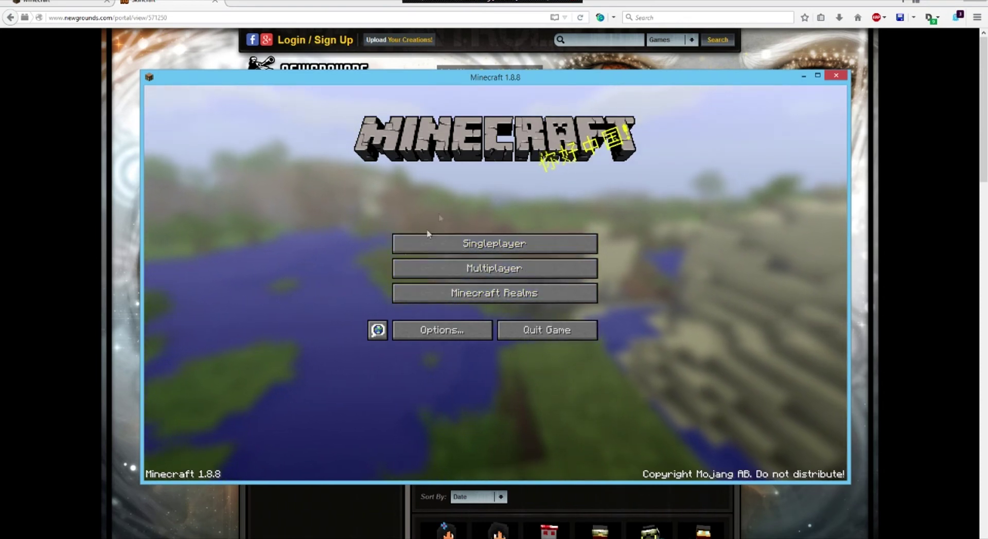
Load Test World from the Singleplayer world list.
left_click(508, 242)
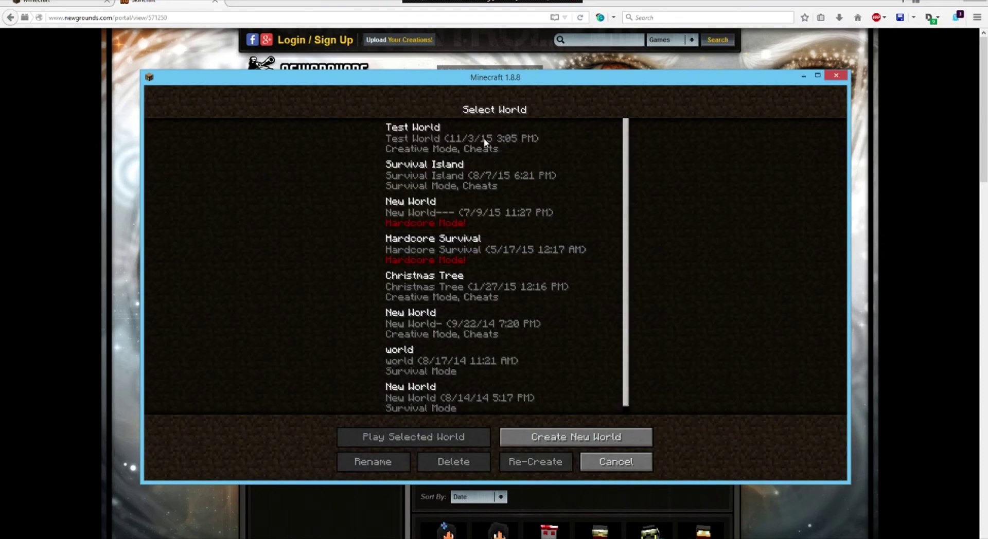
left_click(484, 143)
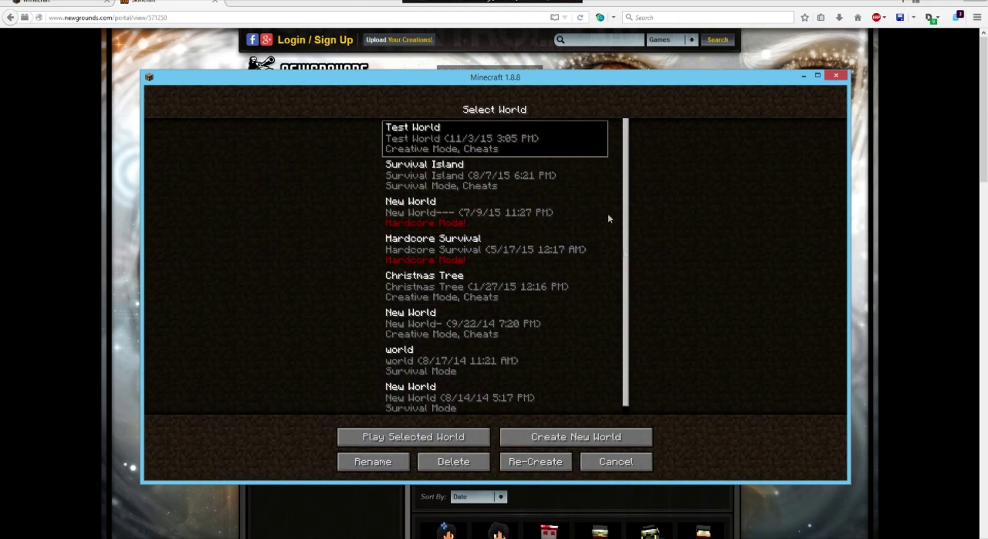
left_click(461, 435)
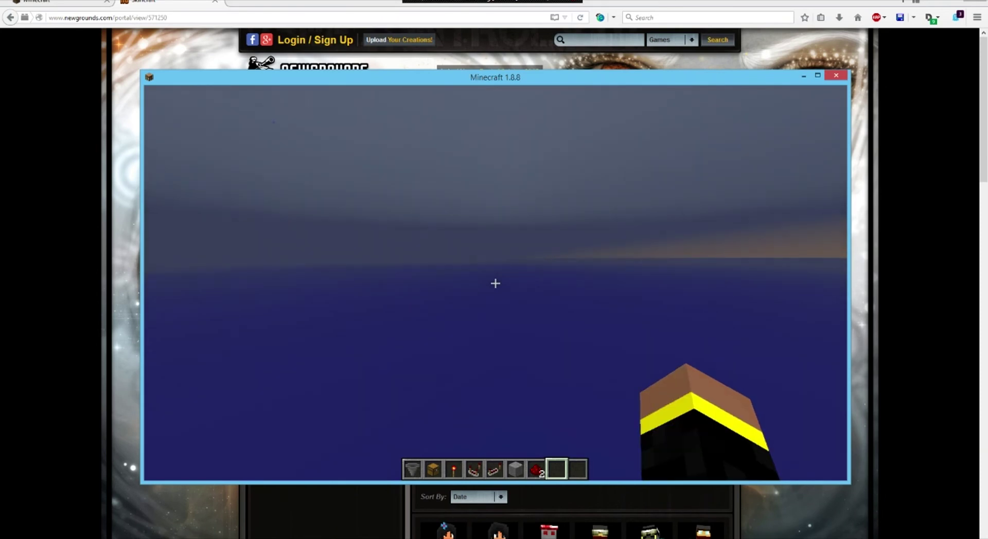
Cycle F5 camera views to check the black-and-yellow robed skin, then walk forward.
key("F5")
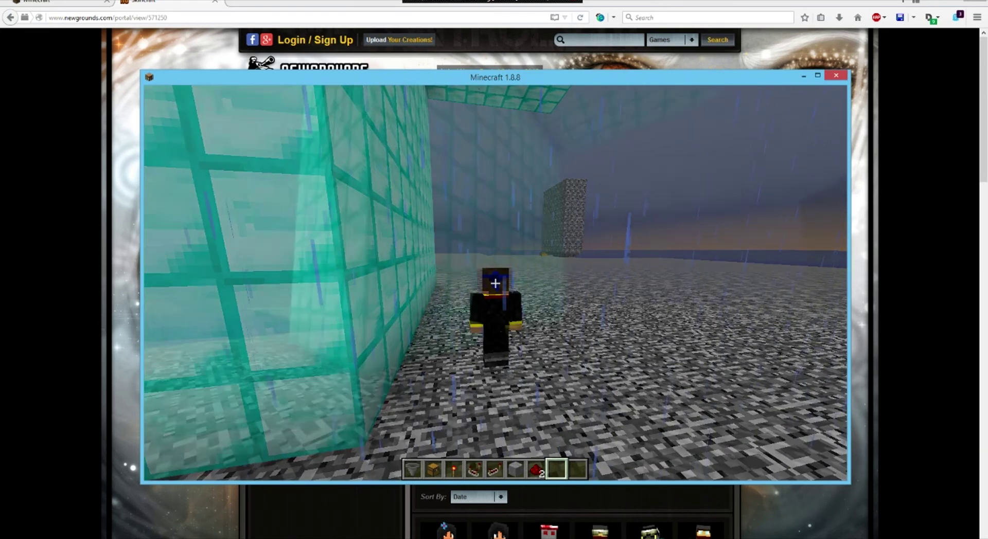
key("F5")
mouse_move(495, 283)
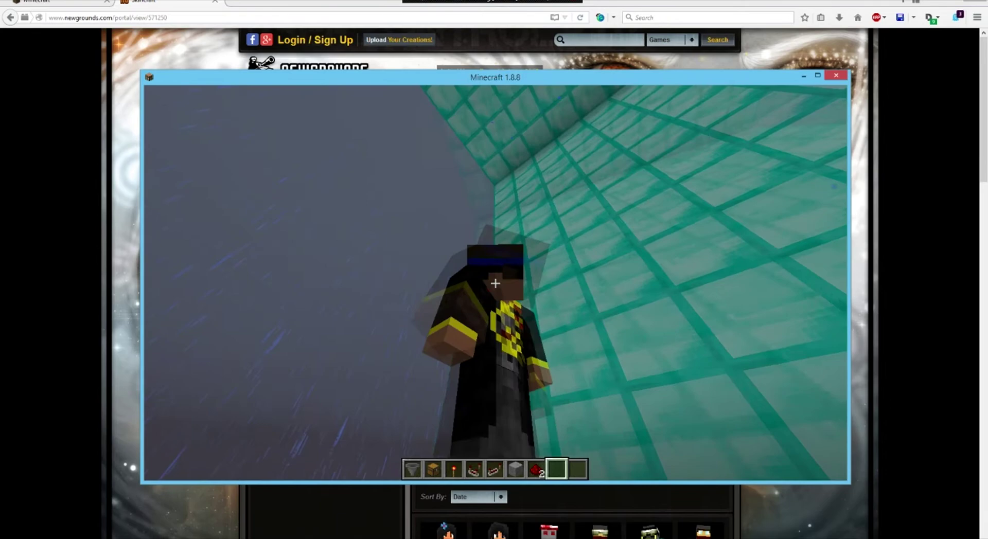
key("F5")
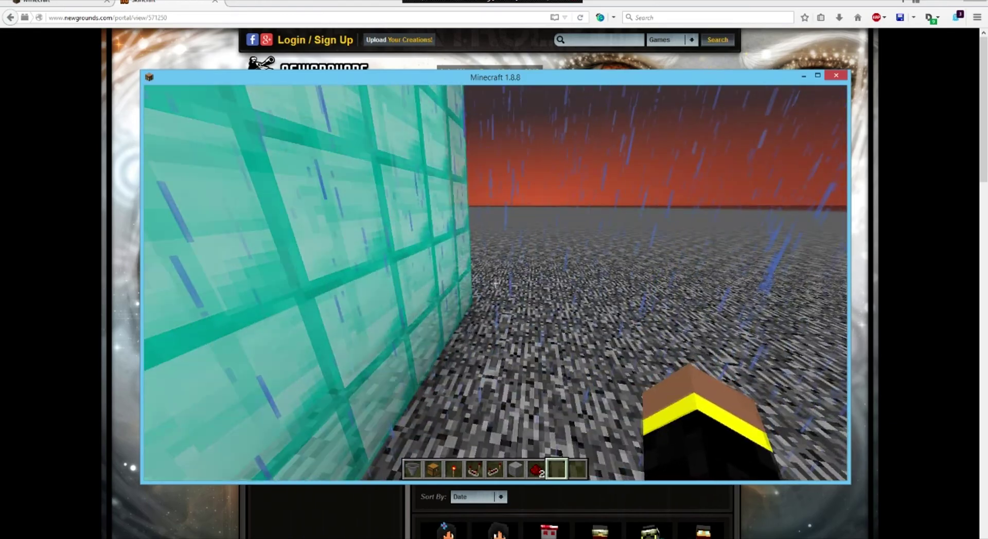
key("w")
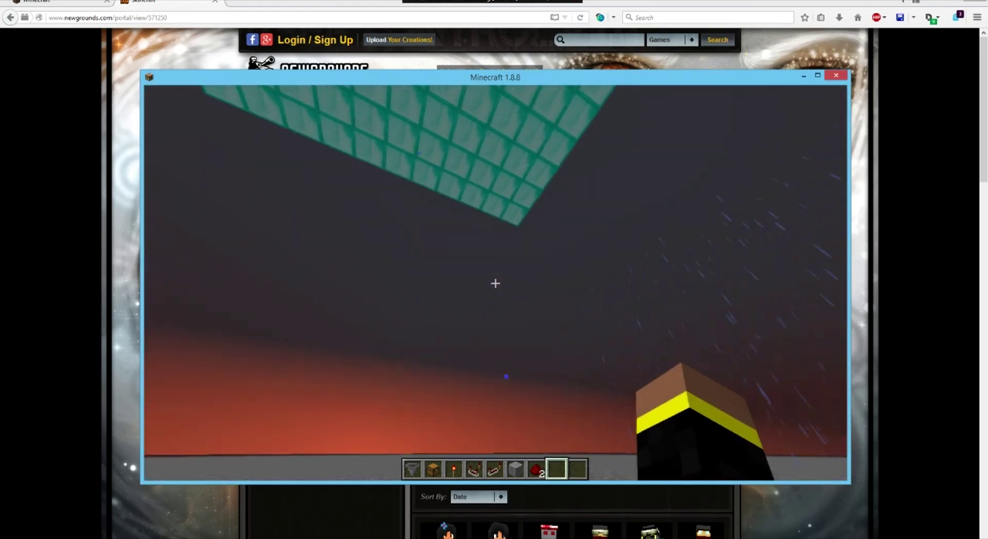
key("w")
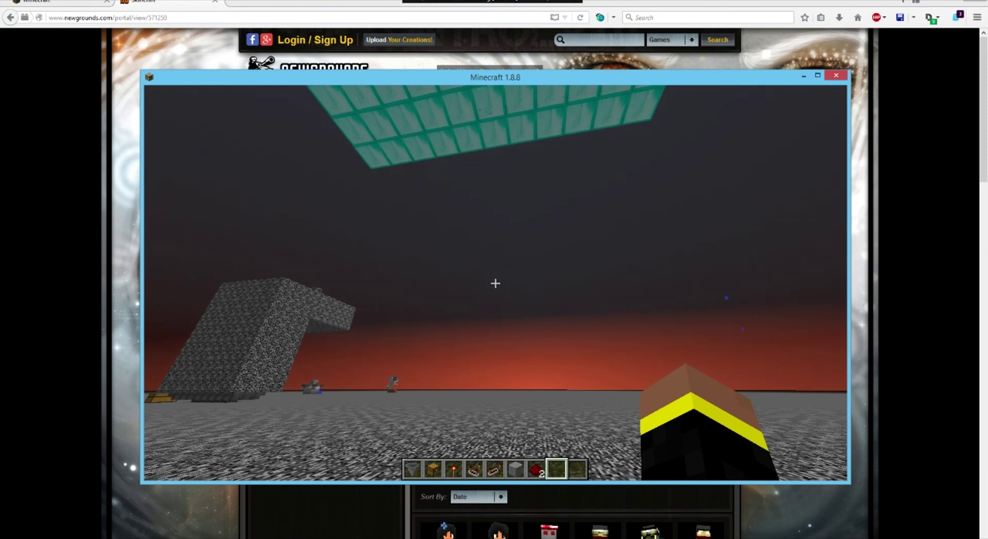